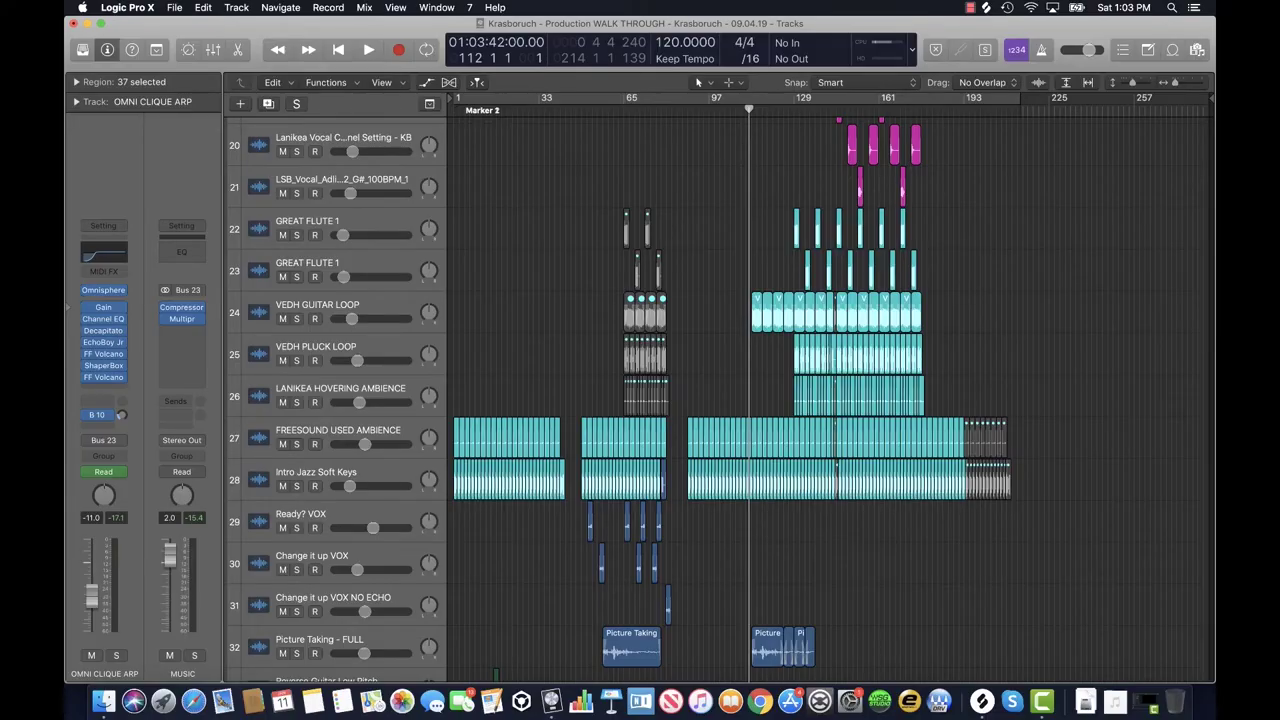
Step: Play the arrangement from bar 112 and look over the tracks from Omni Keys down to the loops and vocals
{"action": "key", "text": "space"}
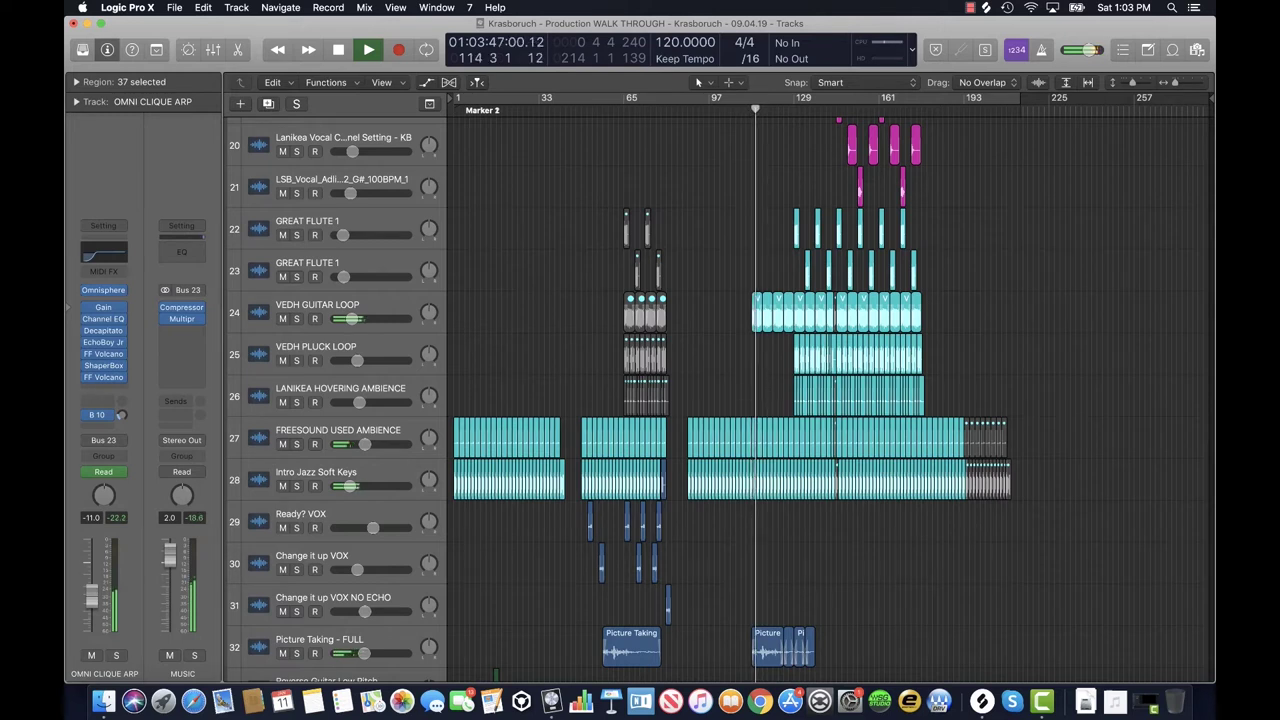
{"action": "scroll", "coordinate": [730, 400], "scroll_direction": "up", "scroll_amount": 10}
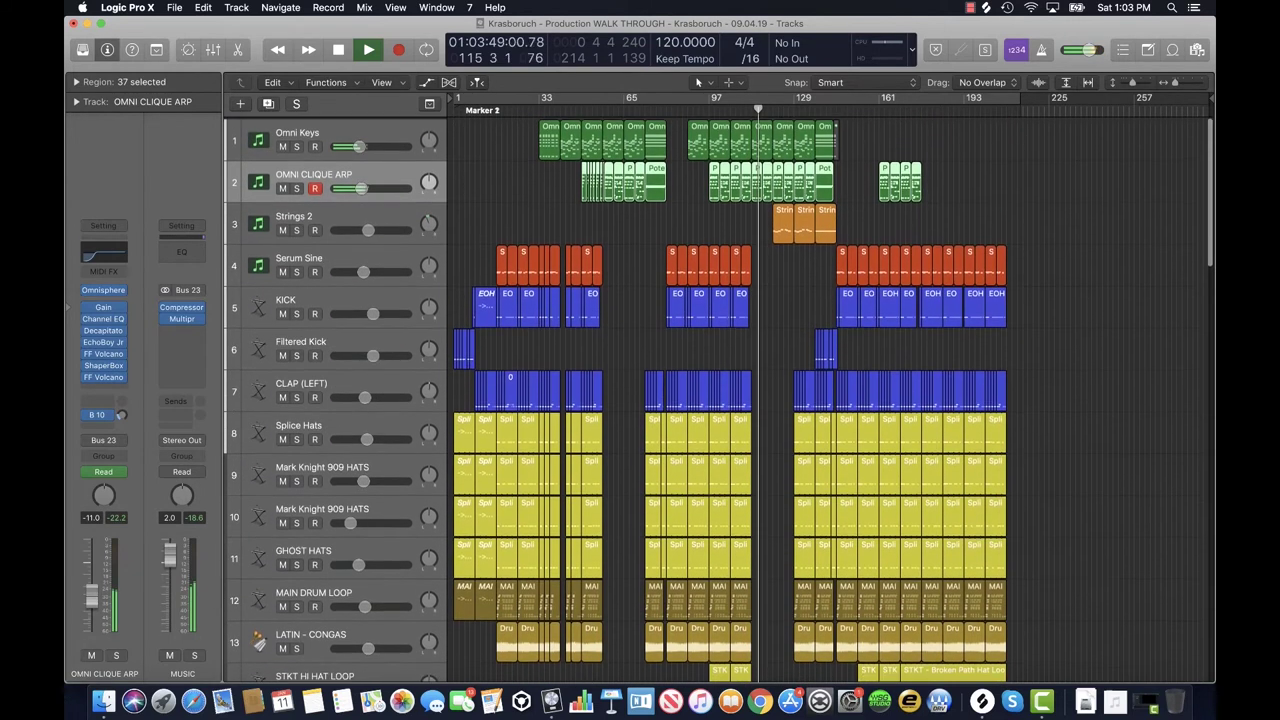
{"action": "scroll", "coordinate": [730, 400], "scroll_direction": "down", "scroll_amount": 3}
{"action": "scroll", "coordinate": [730, 400], "scroll_direction": "up", "scroll_amount": 5}
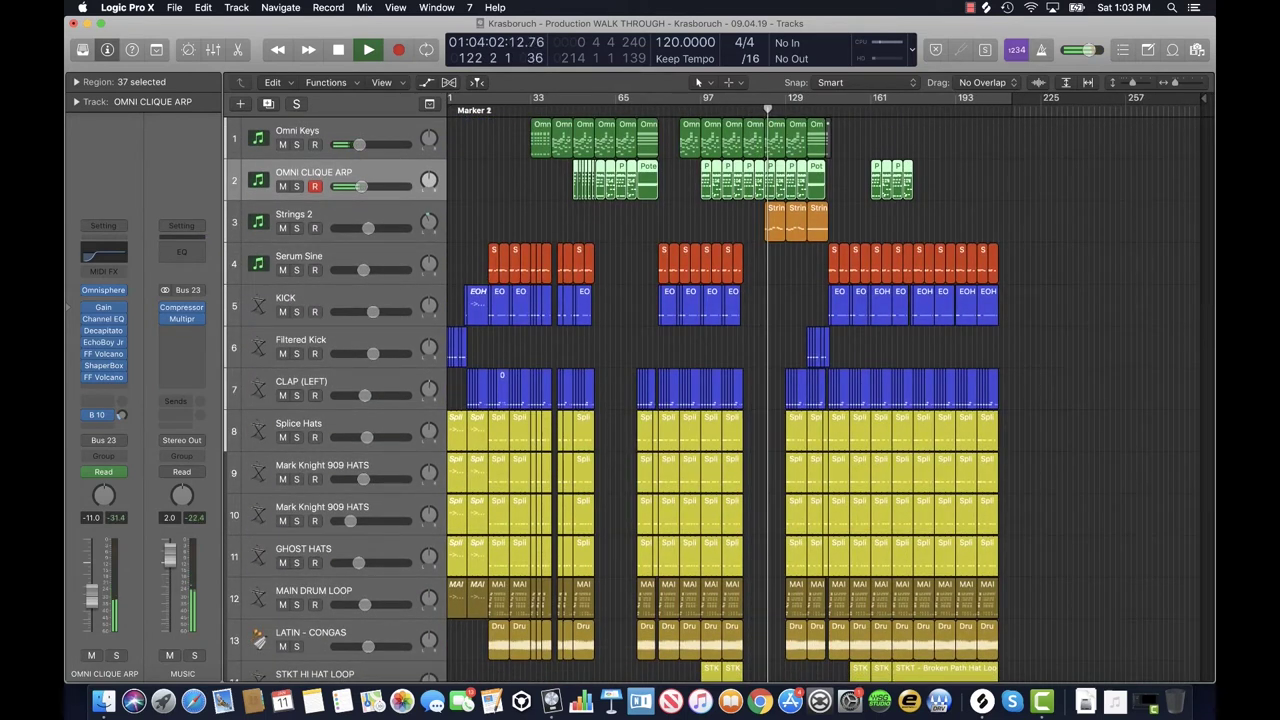
{"action": "scroll", "coordinate": [730, 400], "scroll_direction": "down", "scroll_amount": 2}
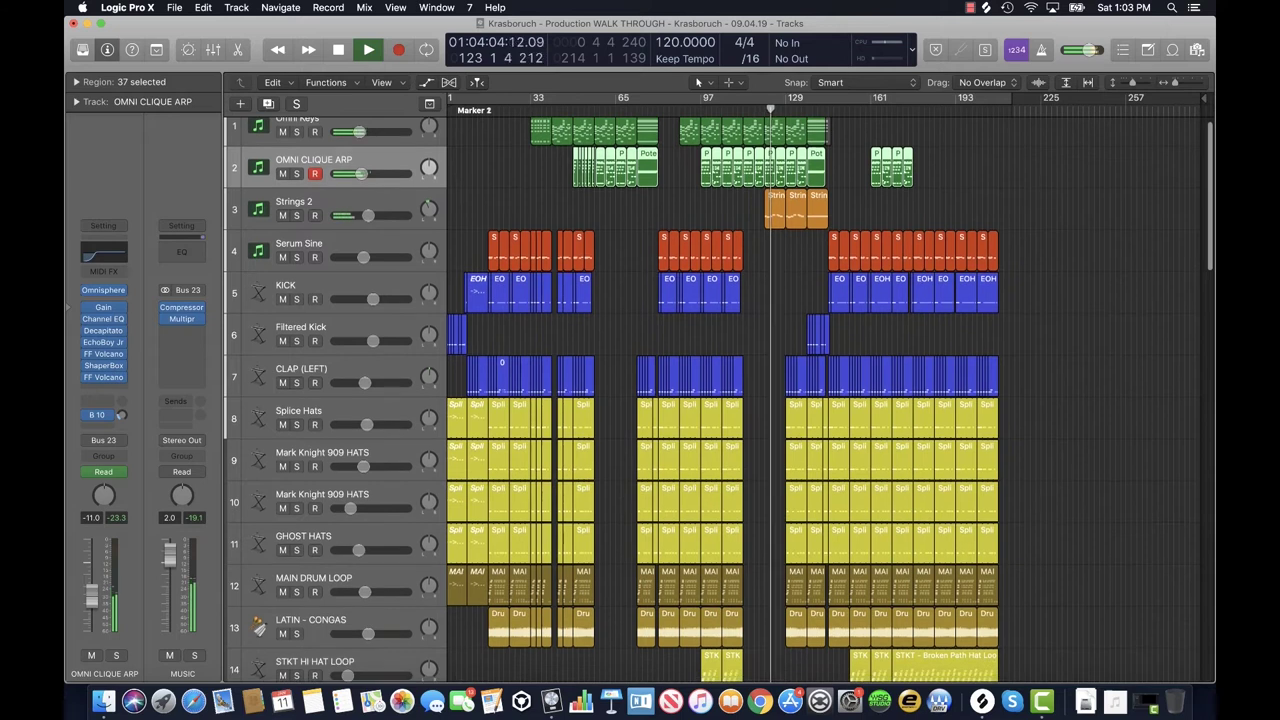
{"action": "scroll", "coordinate": [730, 400], "scroll_direction": "down", "scroll_amount": 10}
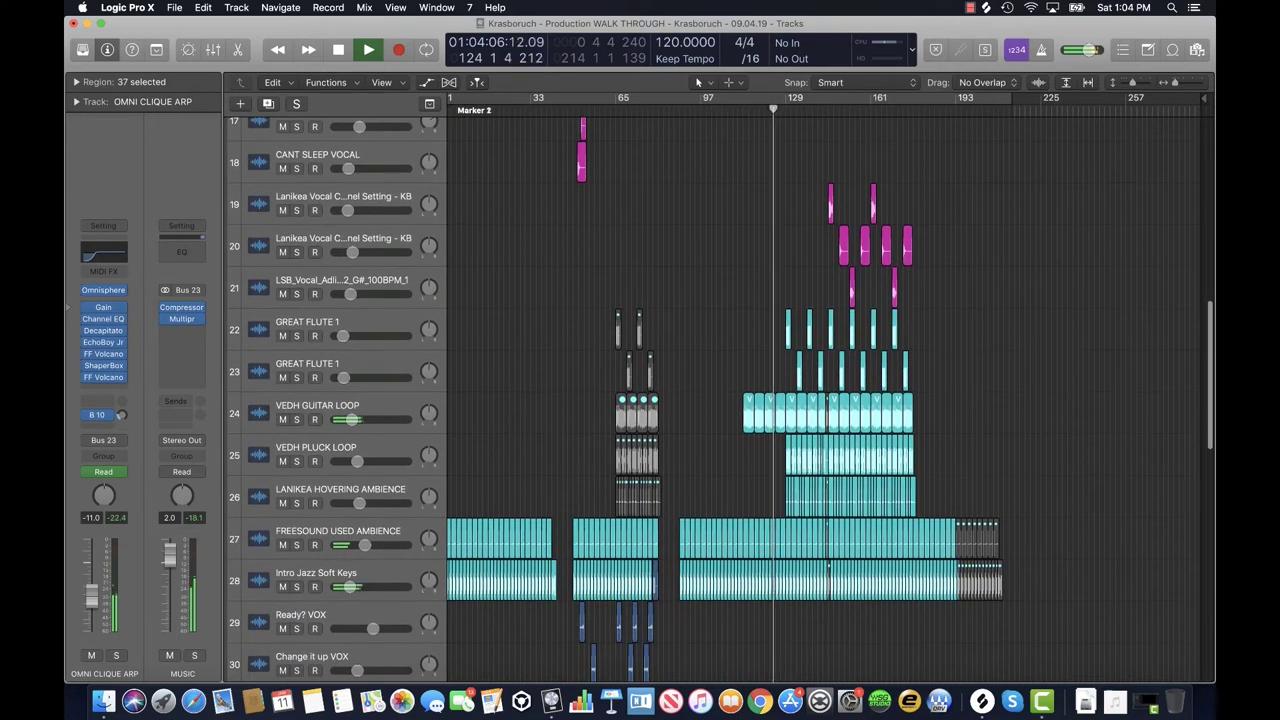
{"action": "scroll", "coordinate": [720, 400], "scroll_direction": "down", "scroll_amount": 3}
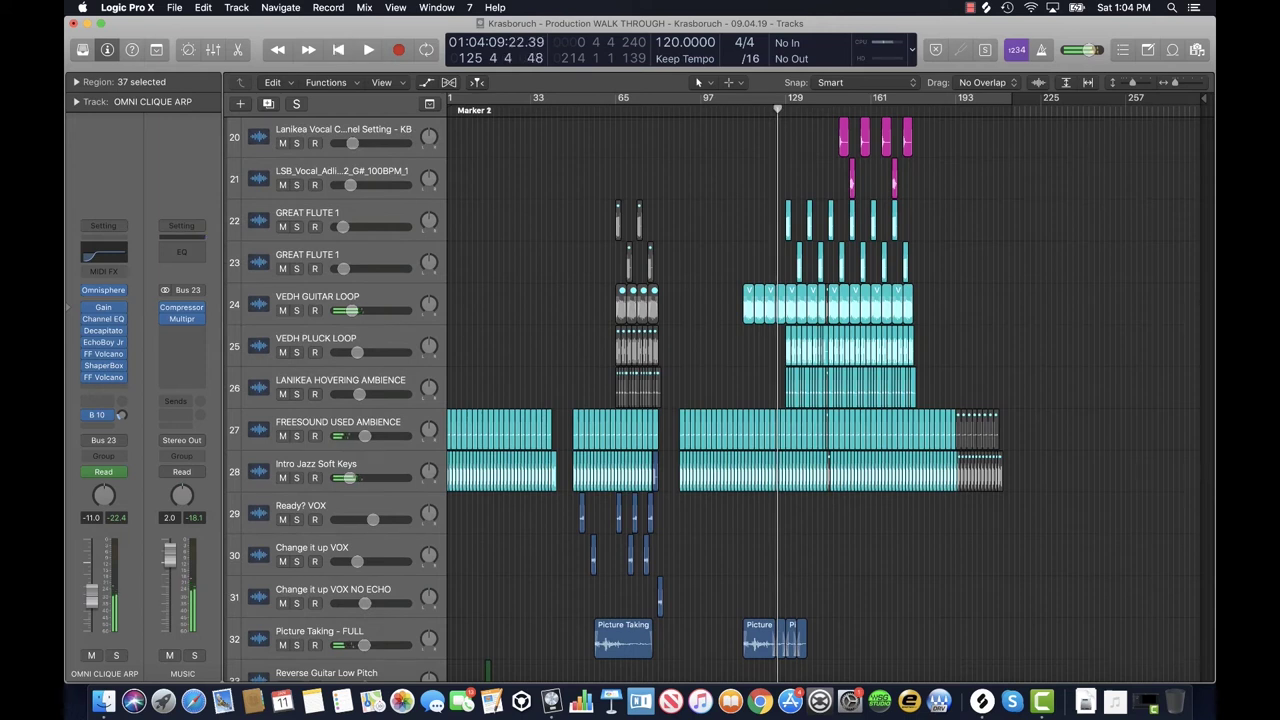
Step: Solo the VEDH GUITAR LOOP track and inspect its EffectRack and FF Volcano plug-ins while it plays
{"action": "left_click", "coordinate": [296, 310]}
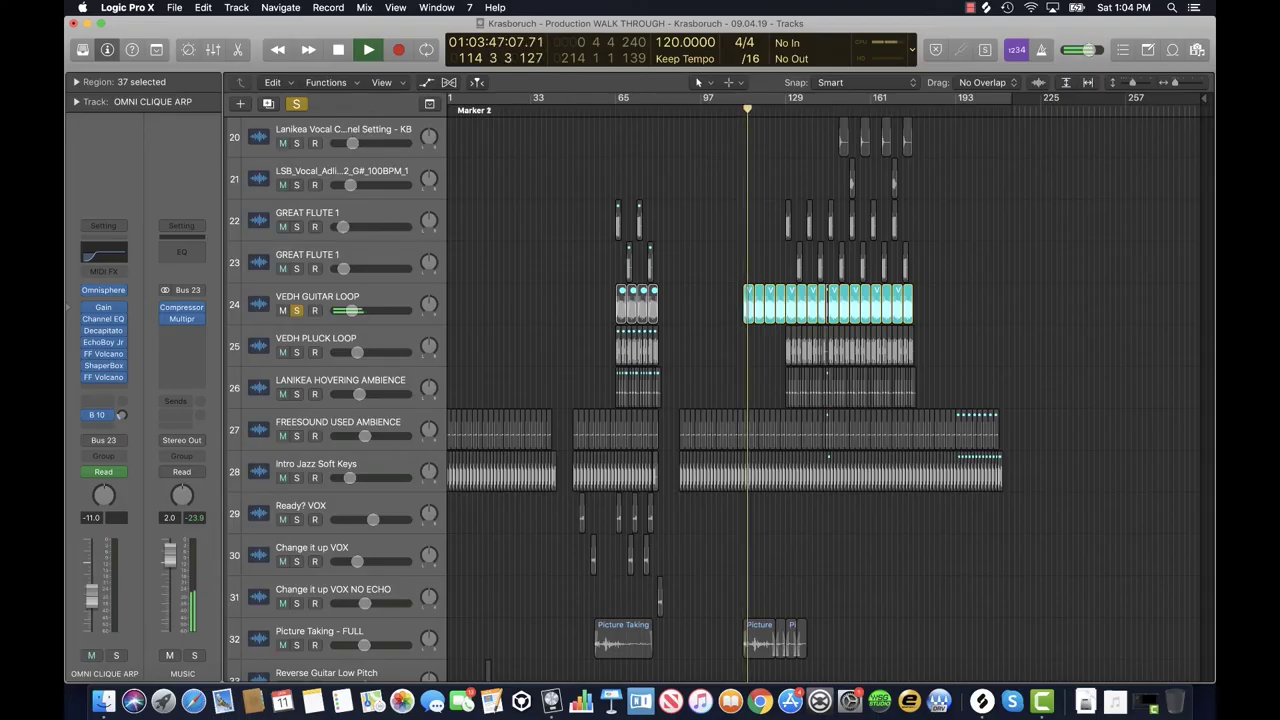
{"action": "left_click", "coordinate": [380, 300]}
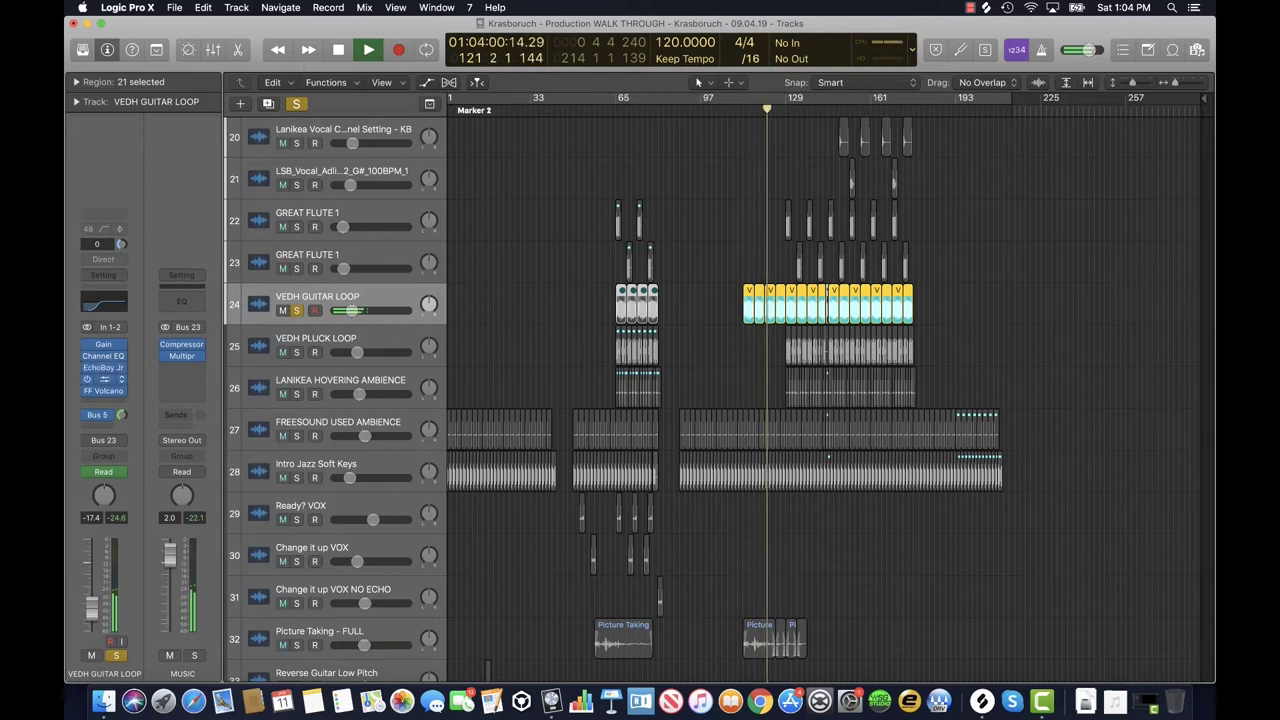
{"action": "left_click", "coordinate": [104, 379]}
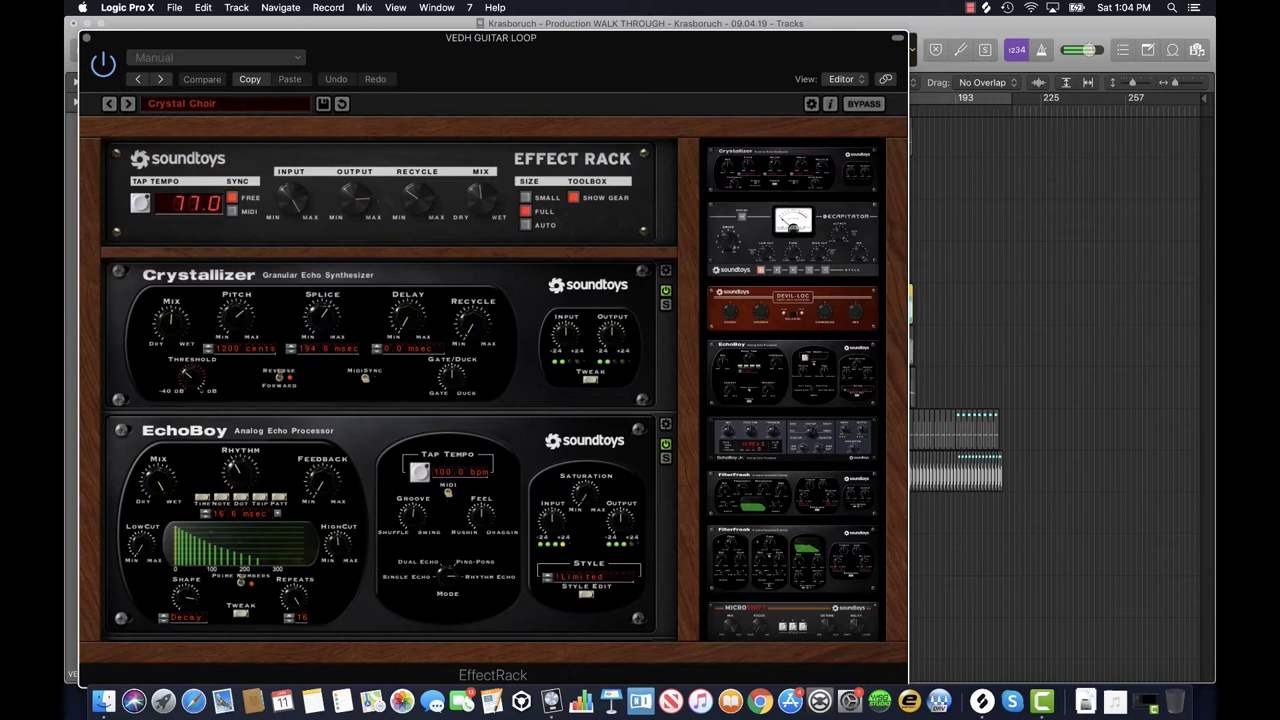
{"action": "key", "text": "super+w"}
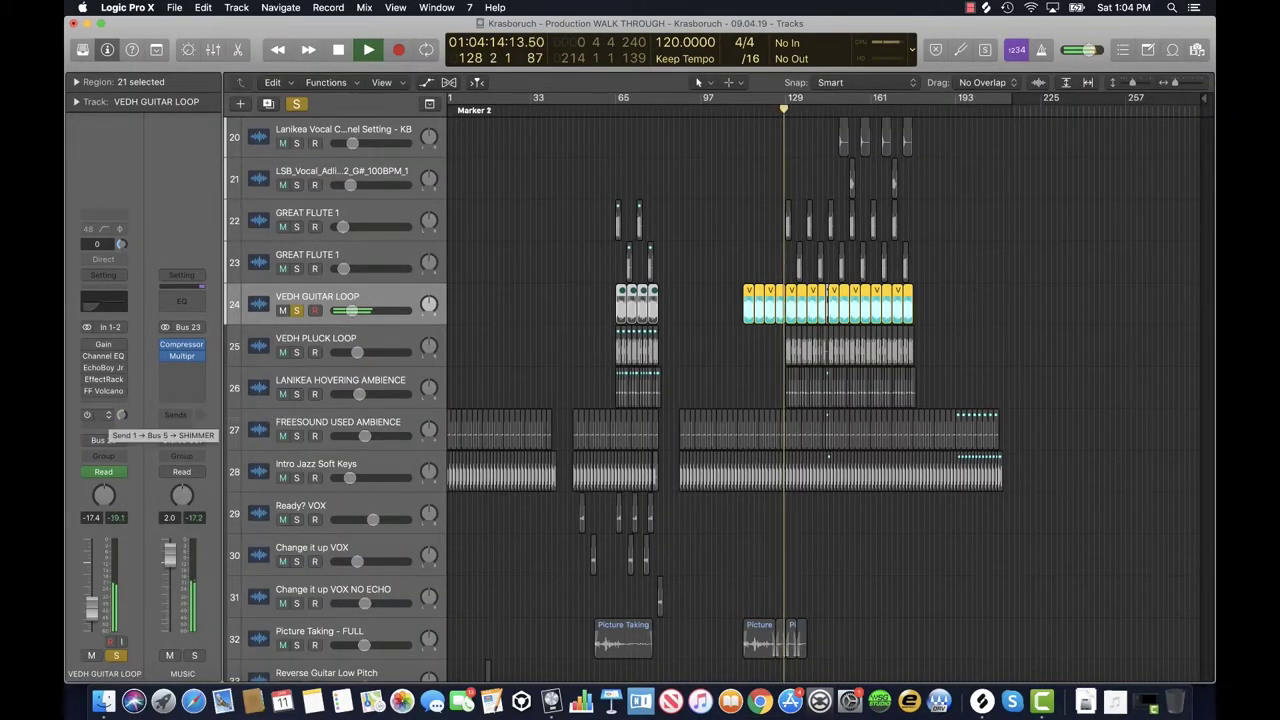
{"action": "left_click", "coordinate": [112, 391]}
{"action": "key", "text": "Escape"}
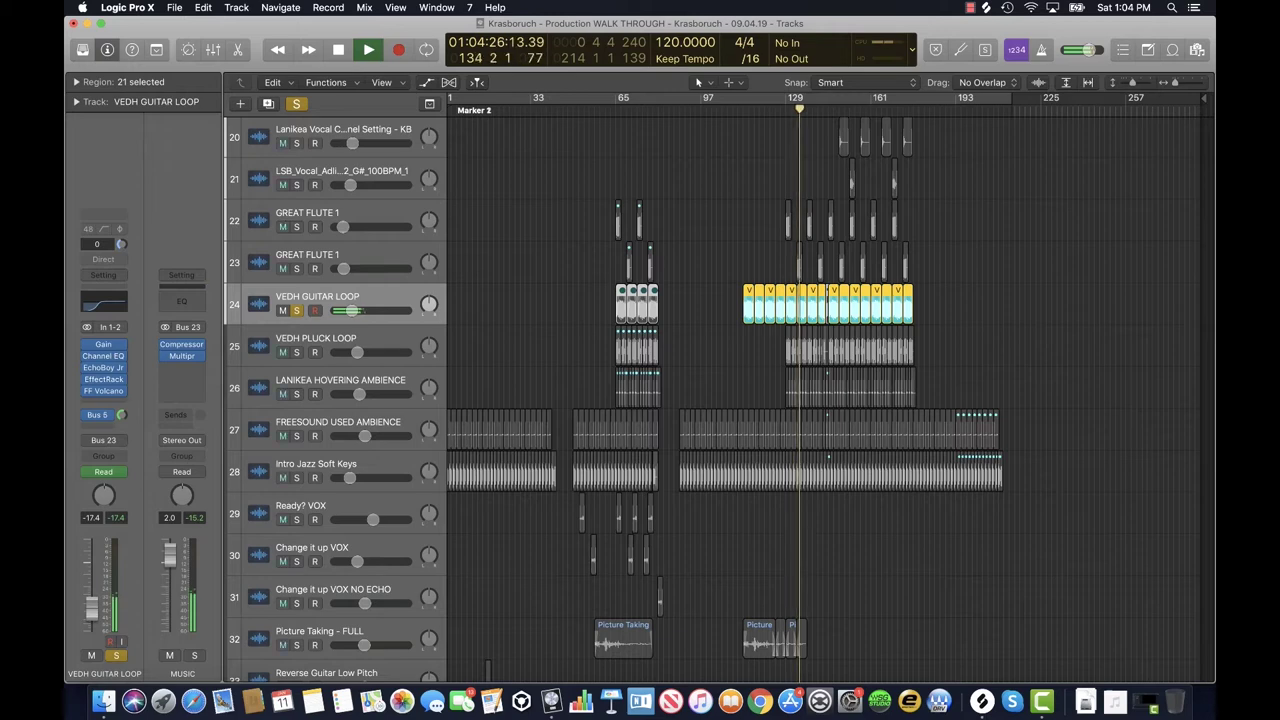
Step: Unsolo the VEDH GUITAR LOOP track and audition it within the full arrangement
{"action": "key", "text": "s"}
{"action": "scroll", "coordinate": [830, 400], "scroll_direction": "down", "scroll_amount": 10}
{"action": "scroll", "coordinate": [830, 400], "scroll_direction": "up", "scroll_amount": 10}
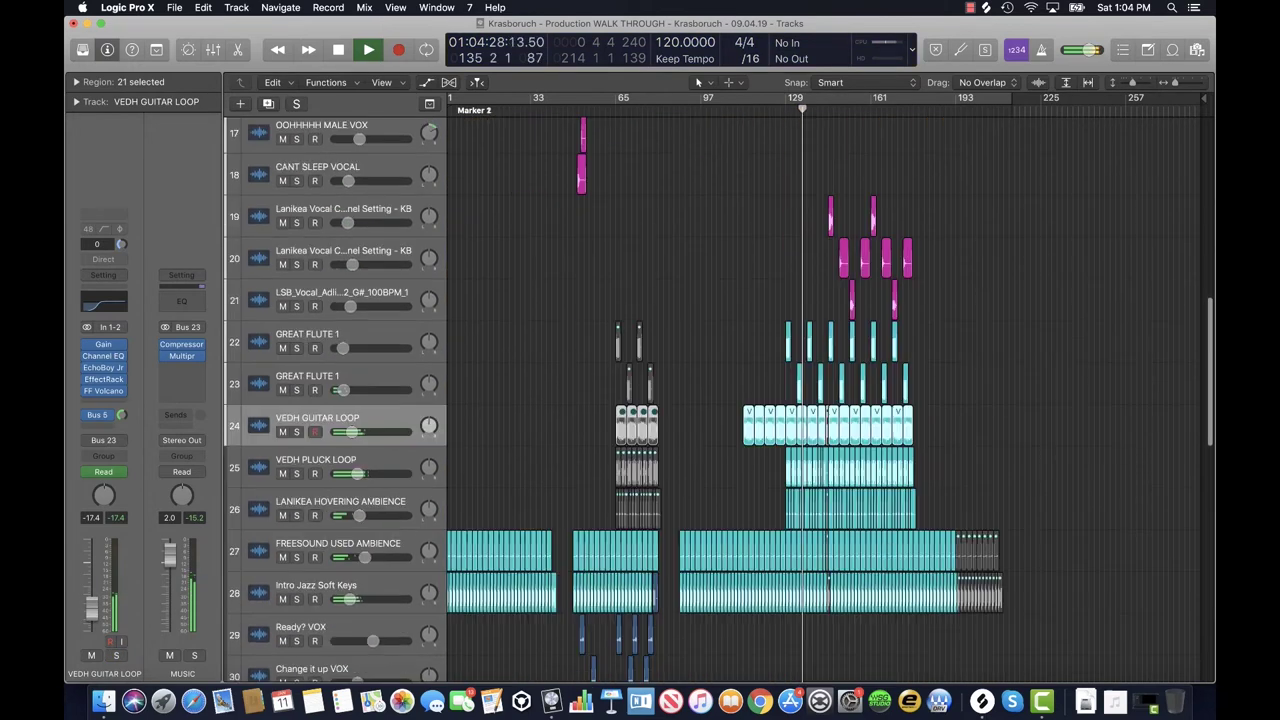
{"action": "scroll", "coordinate": [830, 400], "scroll_direction": "up", "scroll_amount": 10}
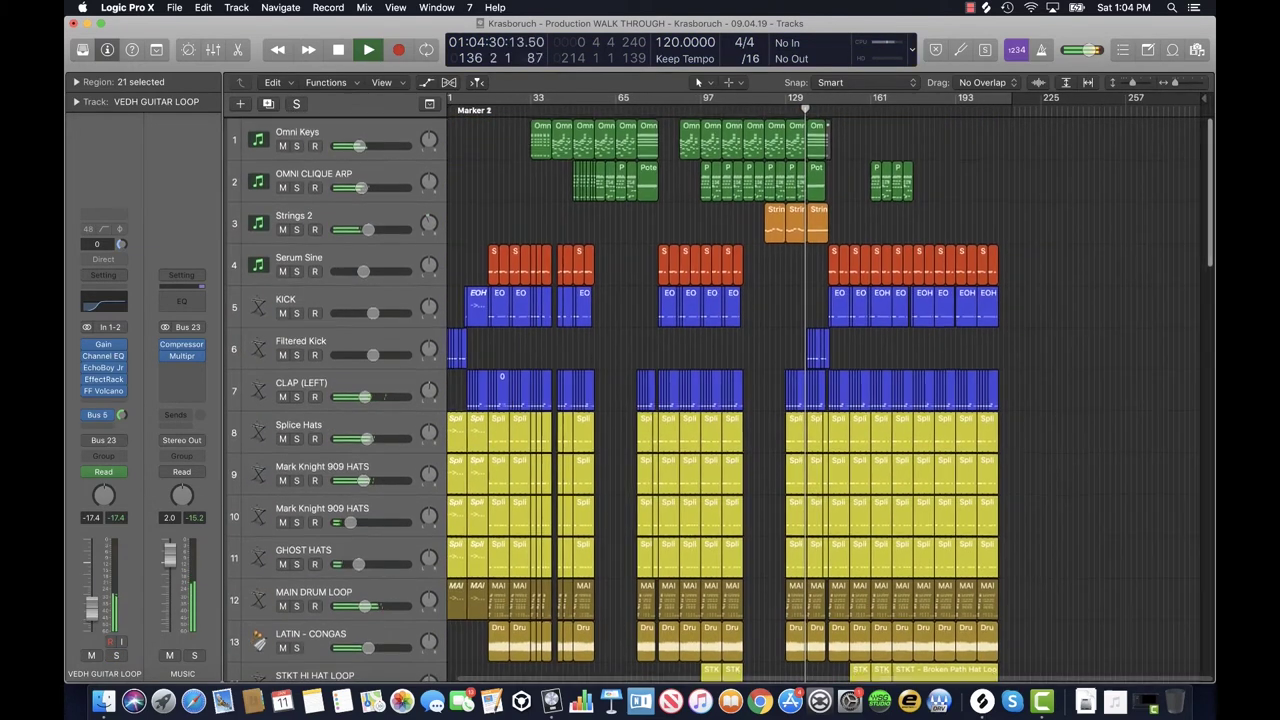
{"action": "key", "text": "space"}
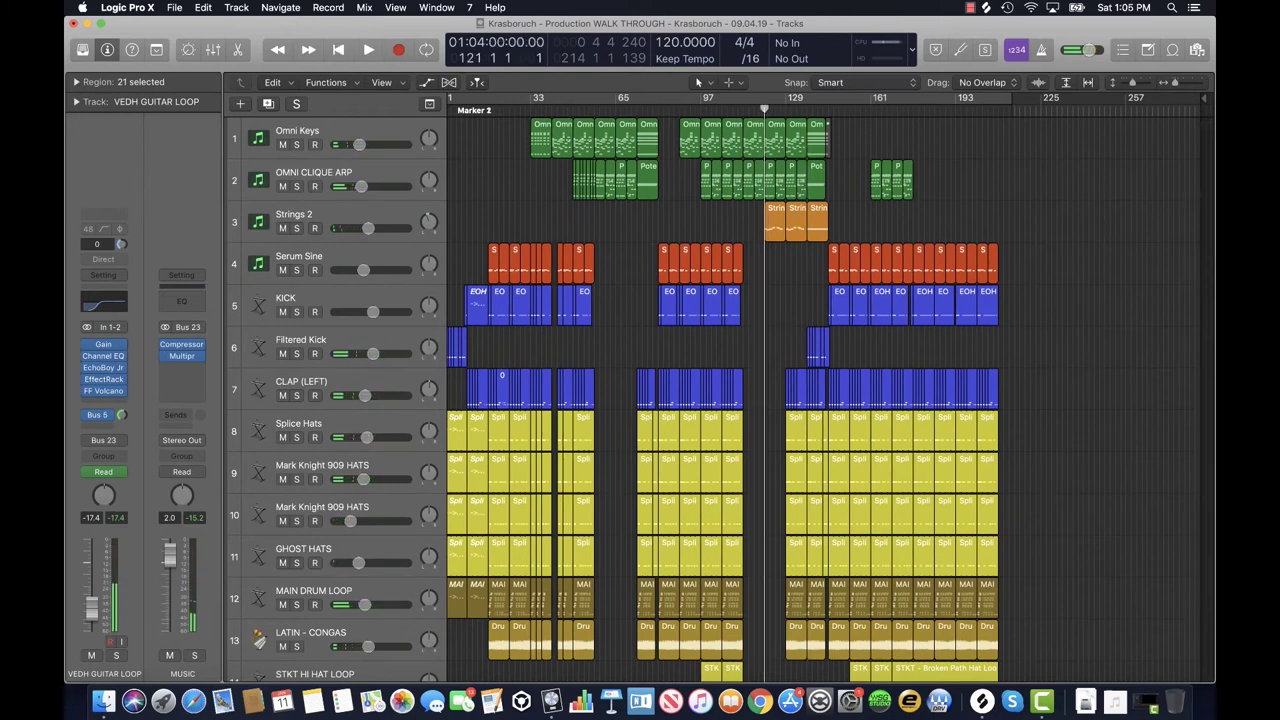
Step: Select the Strings 2 track and play the full arrangement from bar 128
{"action": "left_click", "coordinate": [330, 214]}
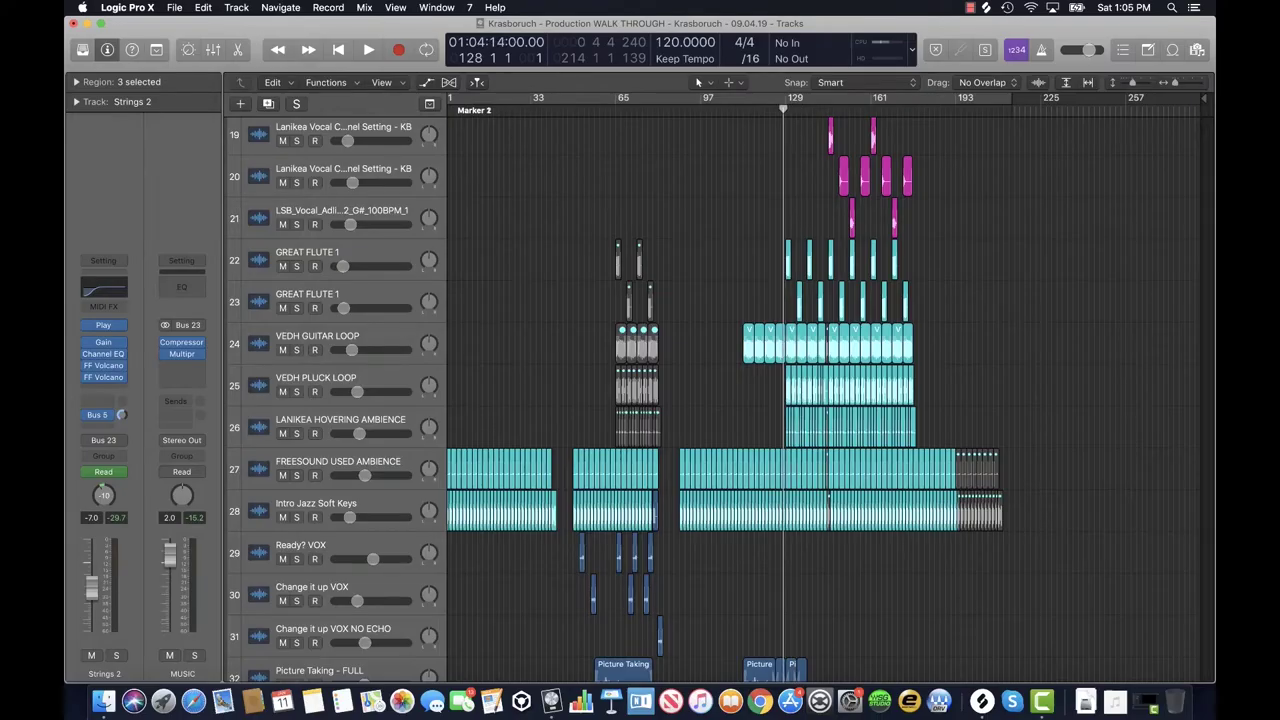
{"action": "key", "text": "space"}
{"action": "scroll", "coordinate": [830, 390], "scroll_direction": "down", "scroll_amount": 5}
{"action": "scroll", "coordinate": [830, 390], "scroll_direction": "up", "scroll_amount": 4}
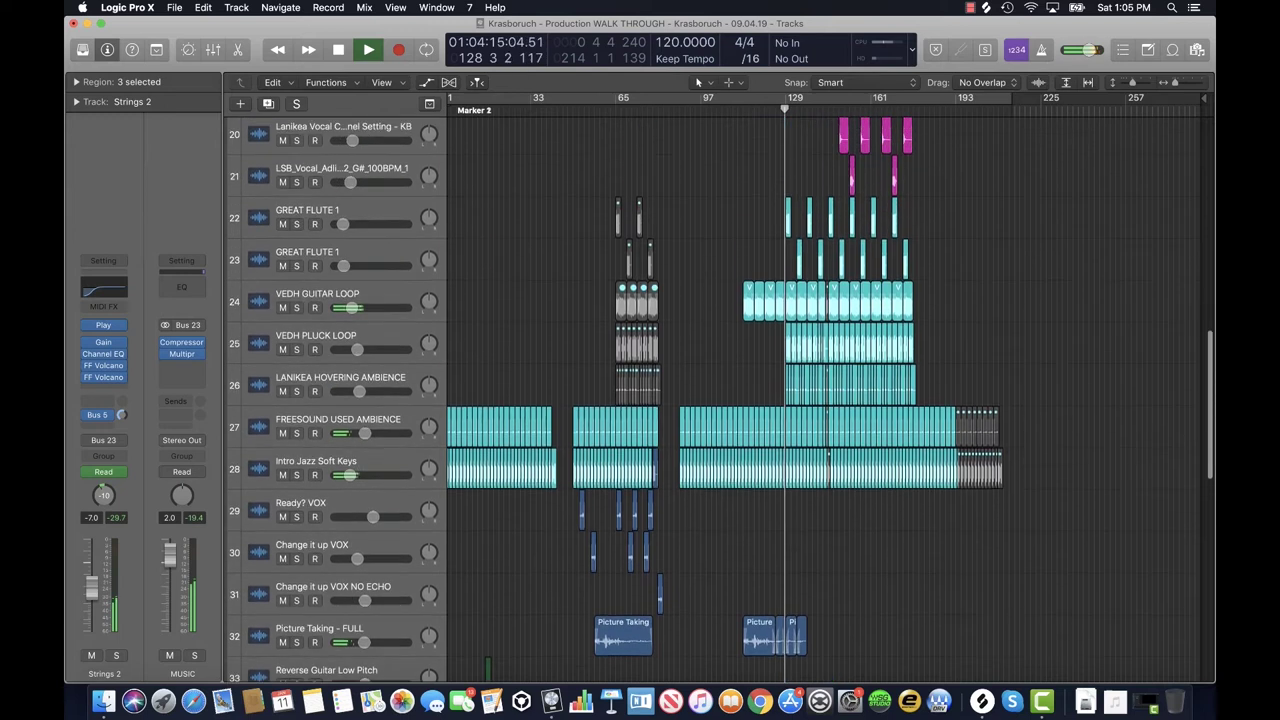
Step: Solo the VEDH PLUCK LOOP track and open its Channel EQ
{"action": "left_click", "coordinate": [315, 349]}
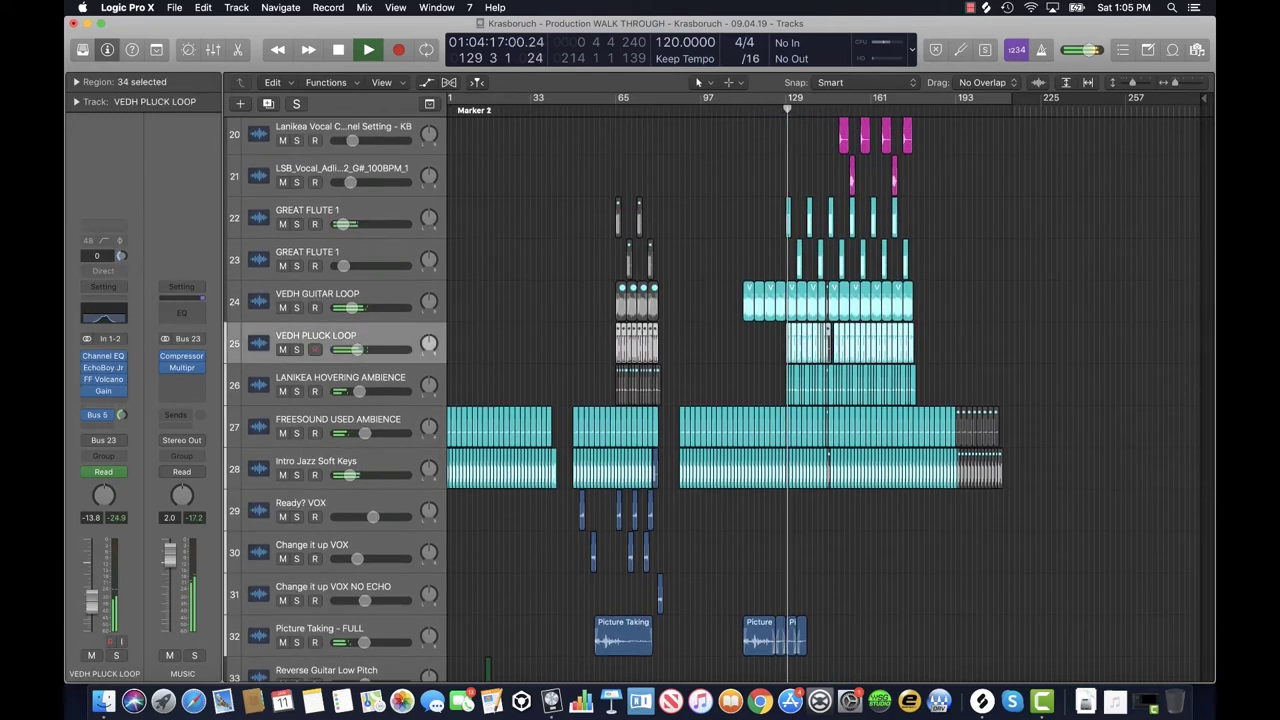
{"action": "key", "text": "s"}
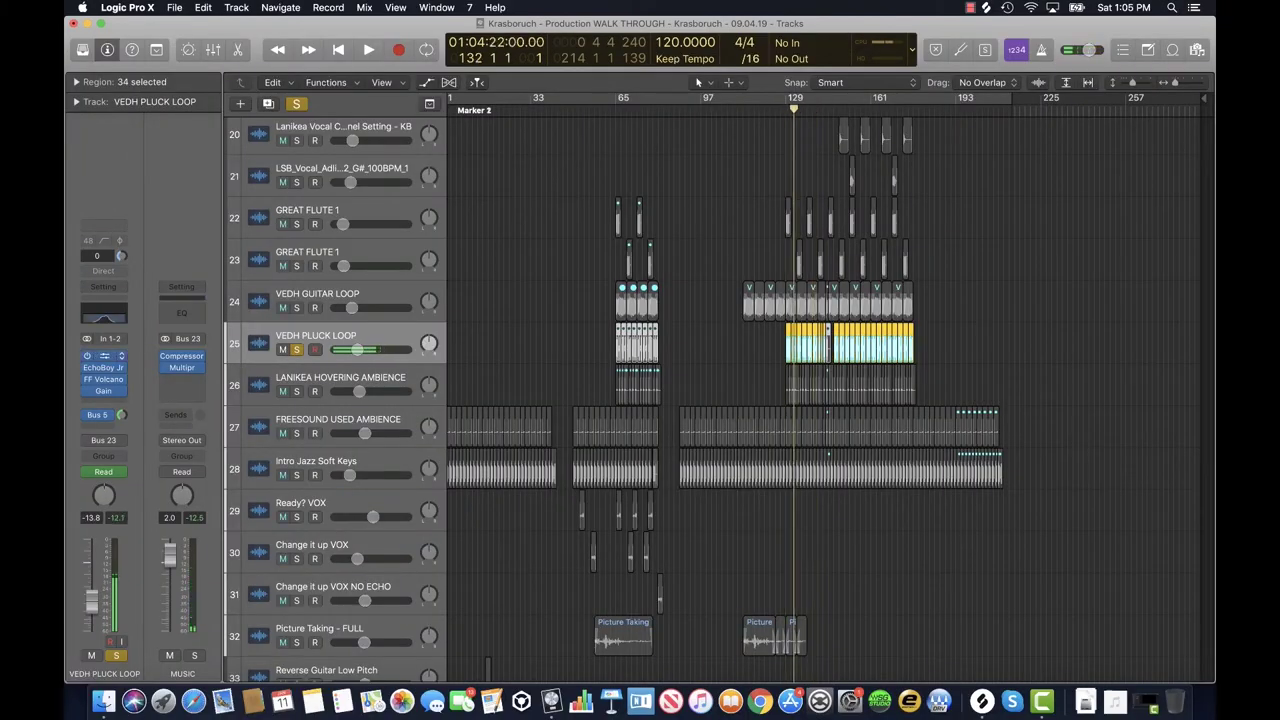
{"action": "left_click", "coordinate": [104, 315]}
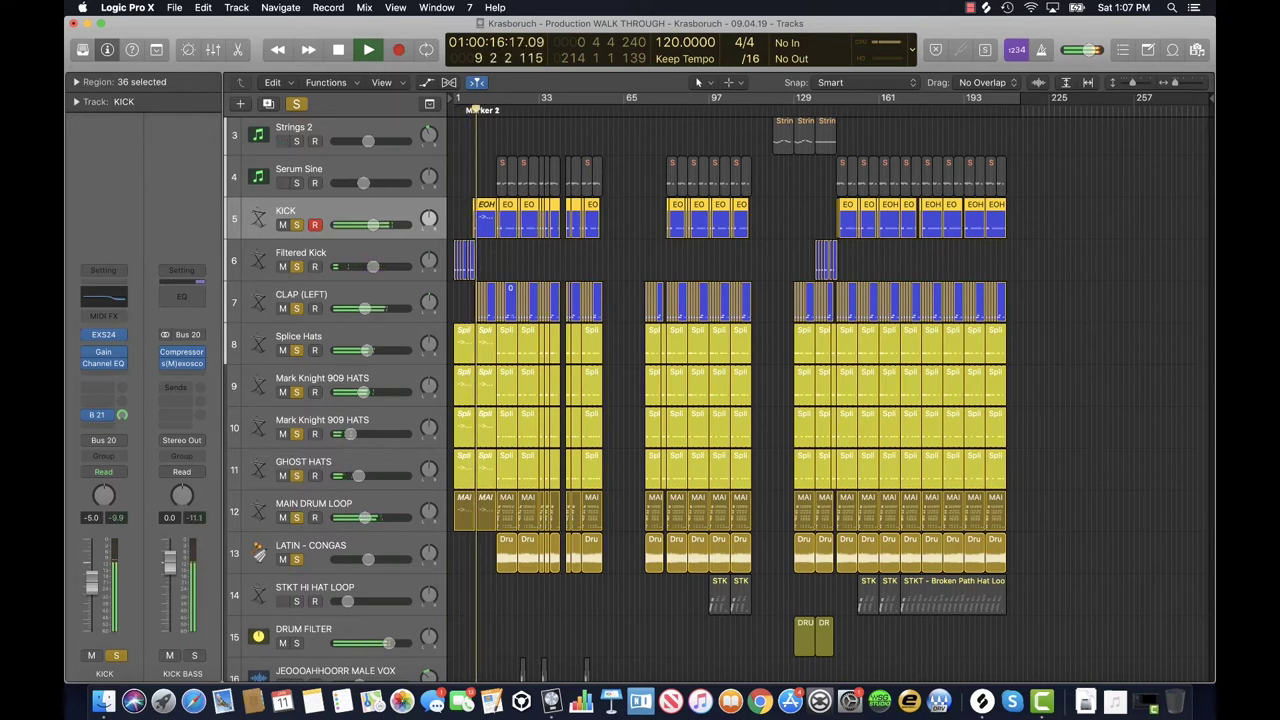
Step: Enlarge the timeline horizontally, then solo the CLAP (LEFT) track and play it from bar 29
{"action": "key", "text": "super+Right"}
{"action": "key", "text": "super+Right"}
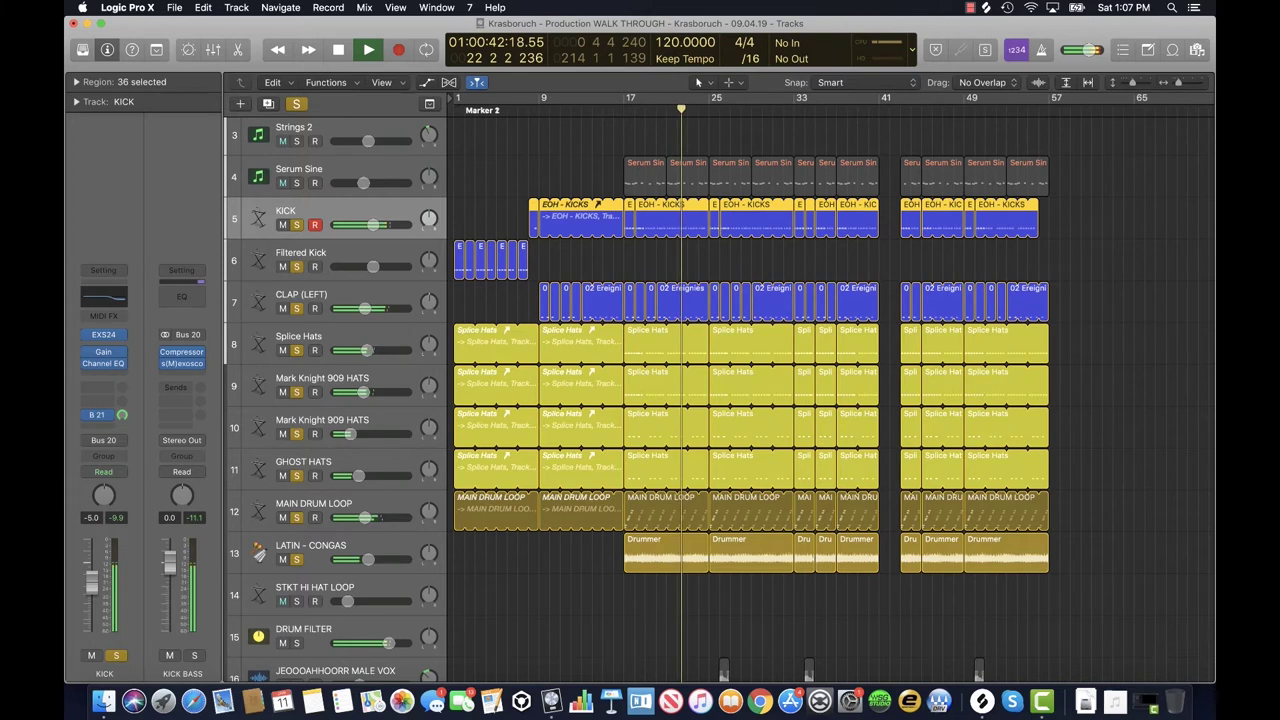
{"action": "scroll", "coordinate": [718, 394], "scroll_direction": "down", "scroll_amount": 1}
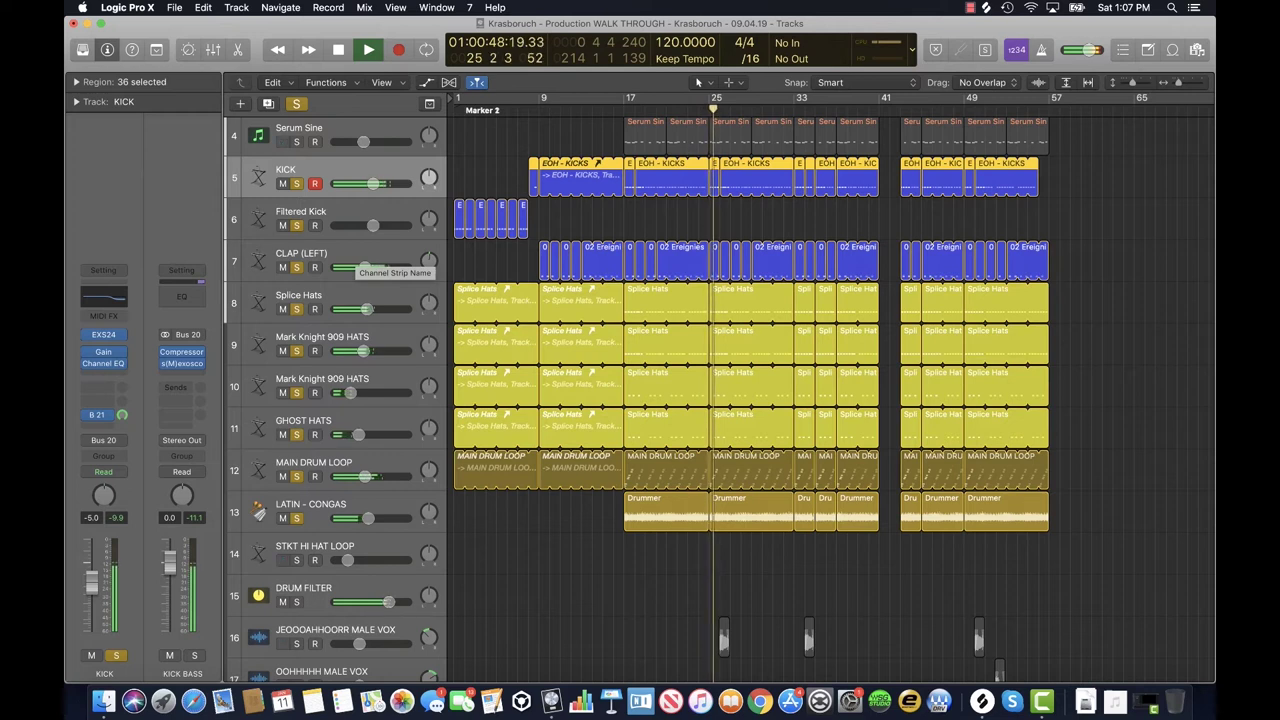
{"action": "left_click", "coordinate": [385, 267]}
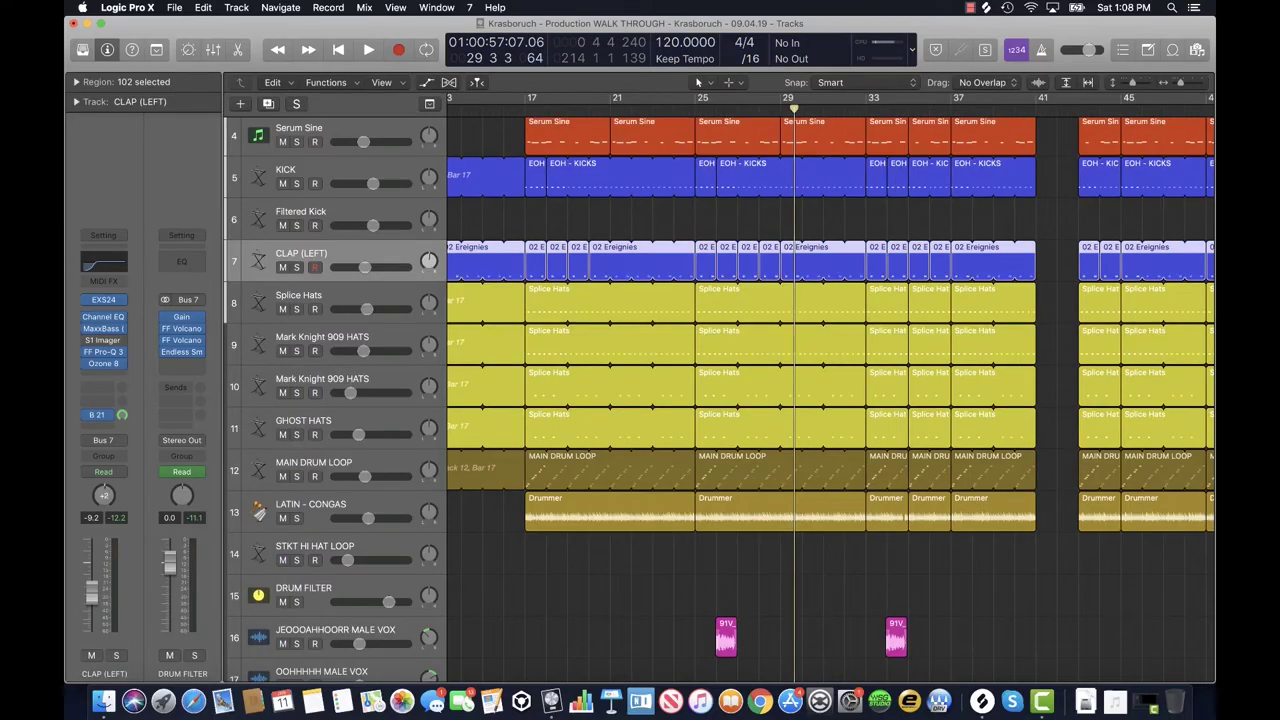
{"action": "key", "text": "s"}
{"action": "key", "text": "space"}
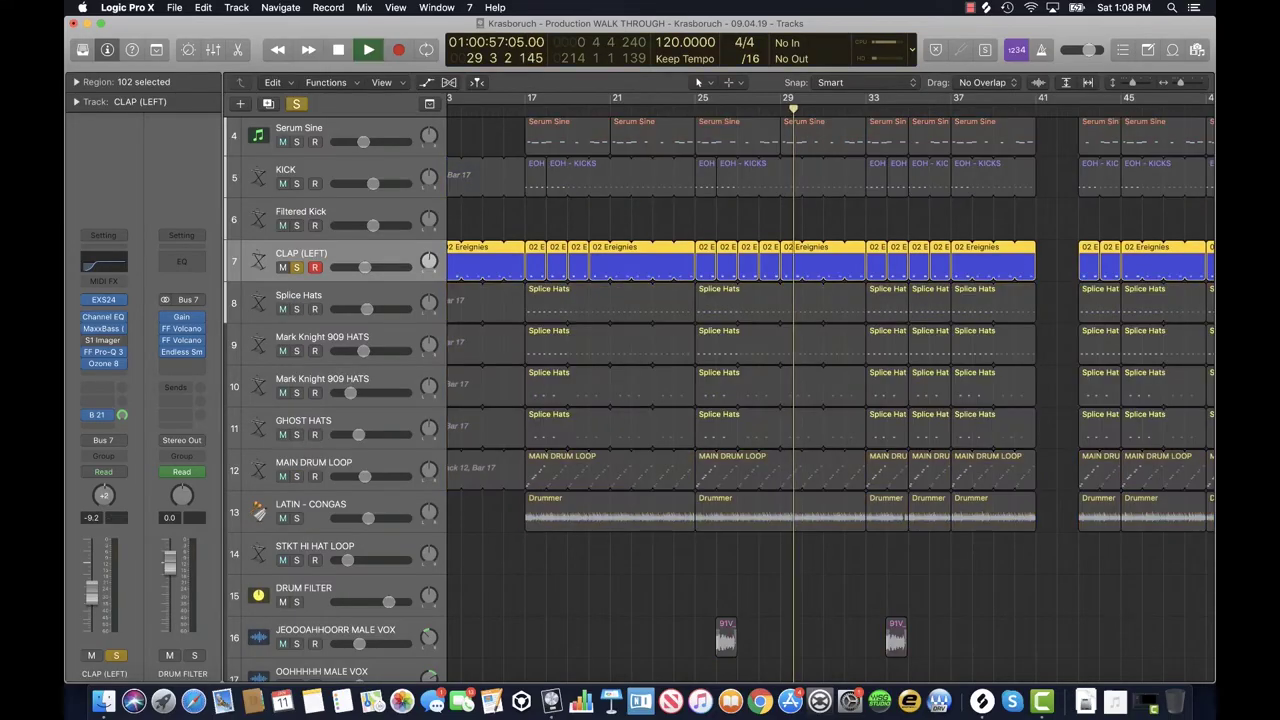
{"action": "scroll", "coordinate": [830, 390], "scroll_direction": "right", "scroll_amount": 3}
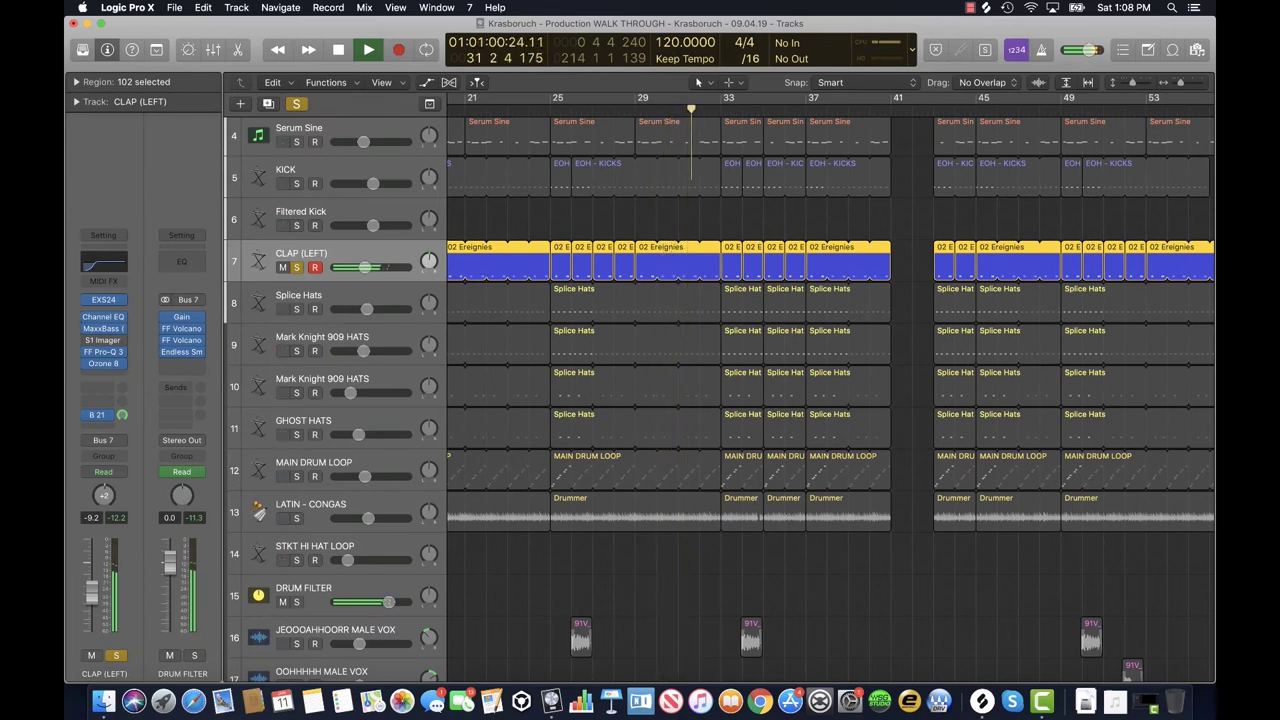
Step: Examine the CLAP (LEFT) notes in the Piano Roll and the track's EXS24 sampler settings
{"action": "key", "text": "p"}
{"action": "scroll", "coordinate": [815, 450], "scroll_direction": "right", "scroll_amount": 1}
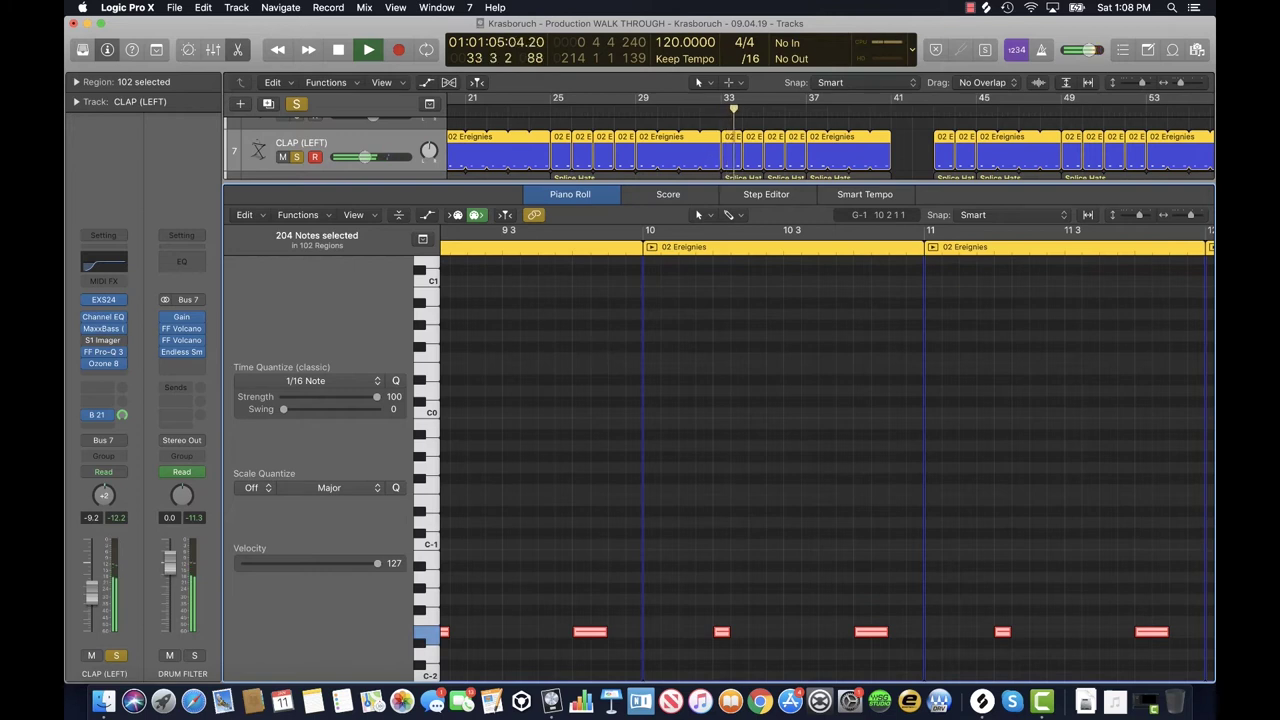
{"action": "key", "text": "p"}
{"action": "scroll", "coordinate": [830, 400], "scroll_direction": "up", "scroll_amount": 5}
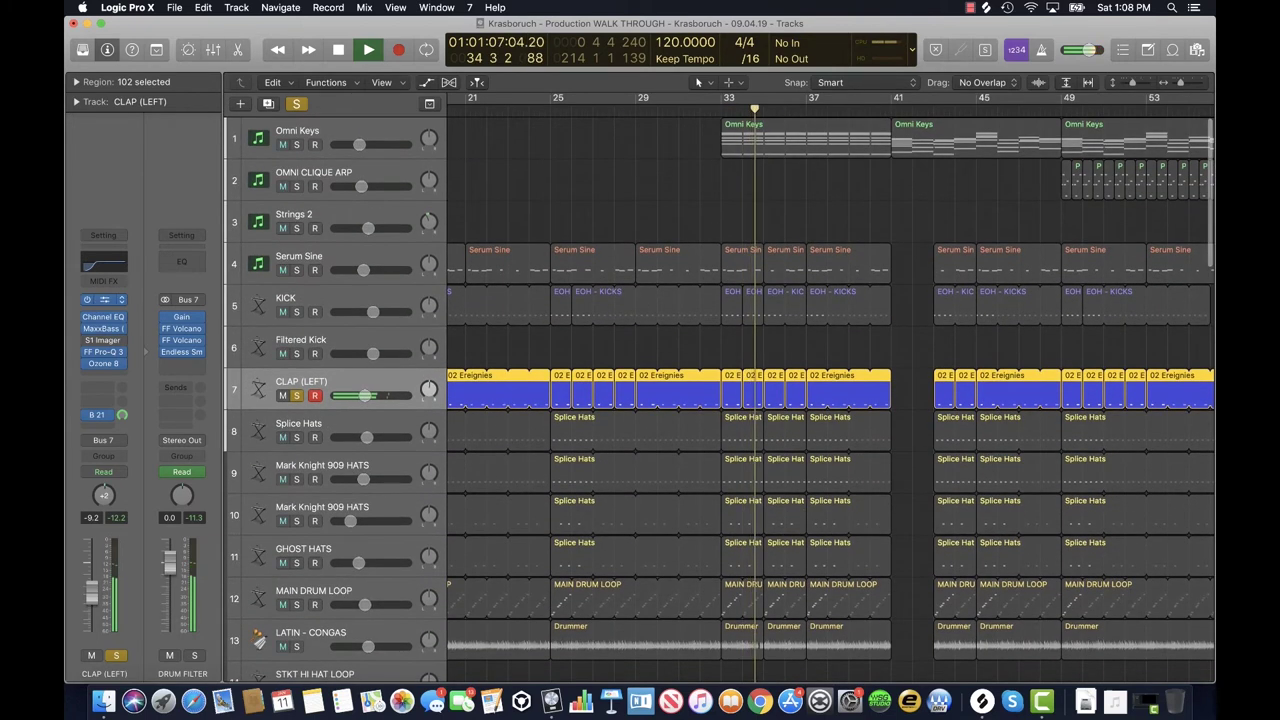
{"action": "key", "text": "v"}
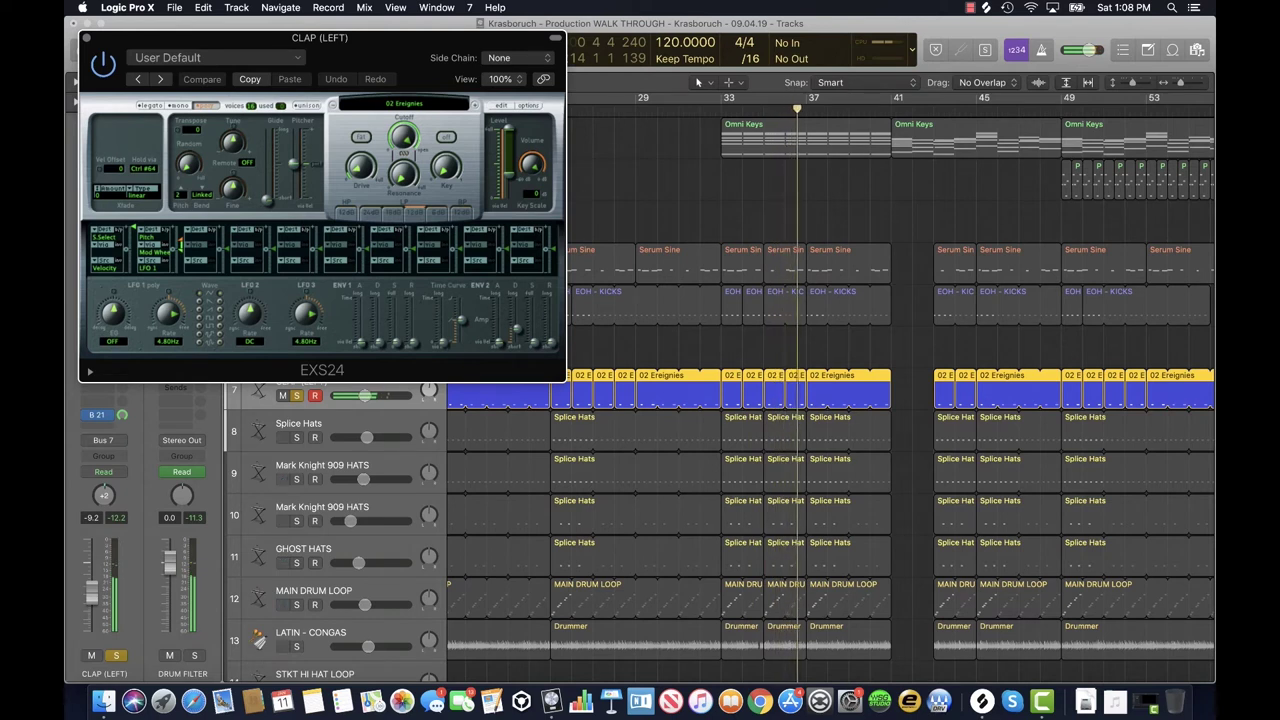
{"action": "key", "text": "v"}
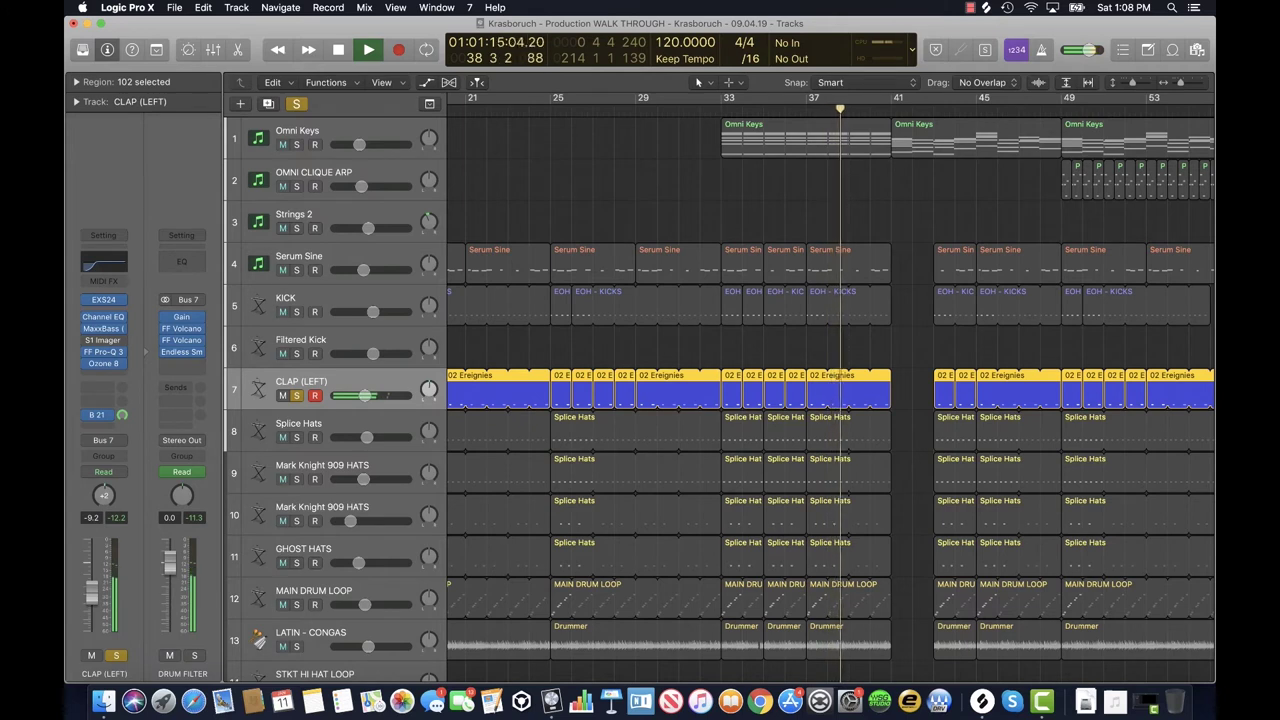
Step: Rewind the playhead to about bar 22 and replay the soloed CLAP (LEFT) track
{"action": "key", "text": "space"}
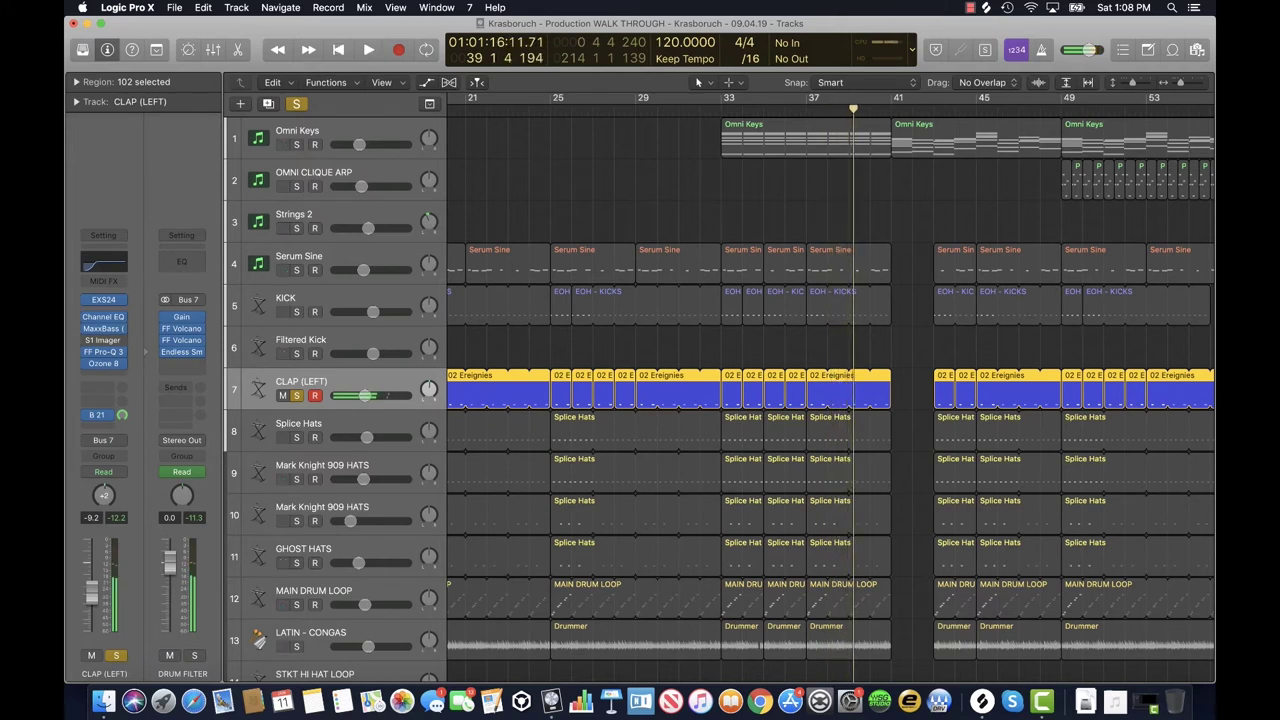
{"action": "key", "text": "comma"}
{"action": "key", "text": "comma"}
{"action": "key", "text": "comma"}
{"action": "key", "text": "comma"}
{"action": "key", "text": "comma"}
{"action": "key", "text": "comma"}
{"action": "key", "text": "comma"}
{"action": "key", "text": "comma"}
{"action": "key", "text": "comma"}
{"action": "key", "text": "comma"}
{"action": "key", "text": "comma"}
{"action": "key", "text": "comma"}
{"action": "key", "text": "comma"}
{"action": "key", "text": "comma"}
{"action": "key", "text": "comma"}
{"action": "key", "text": "comma"}
{"action": "key", "text": "space"}
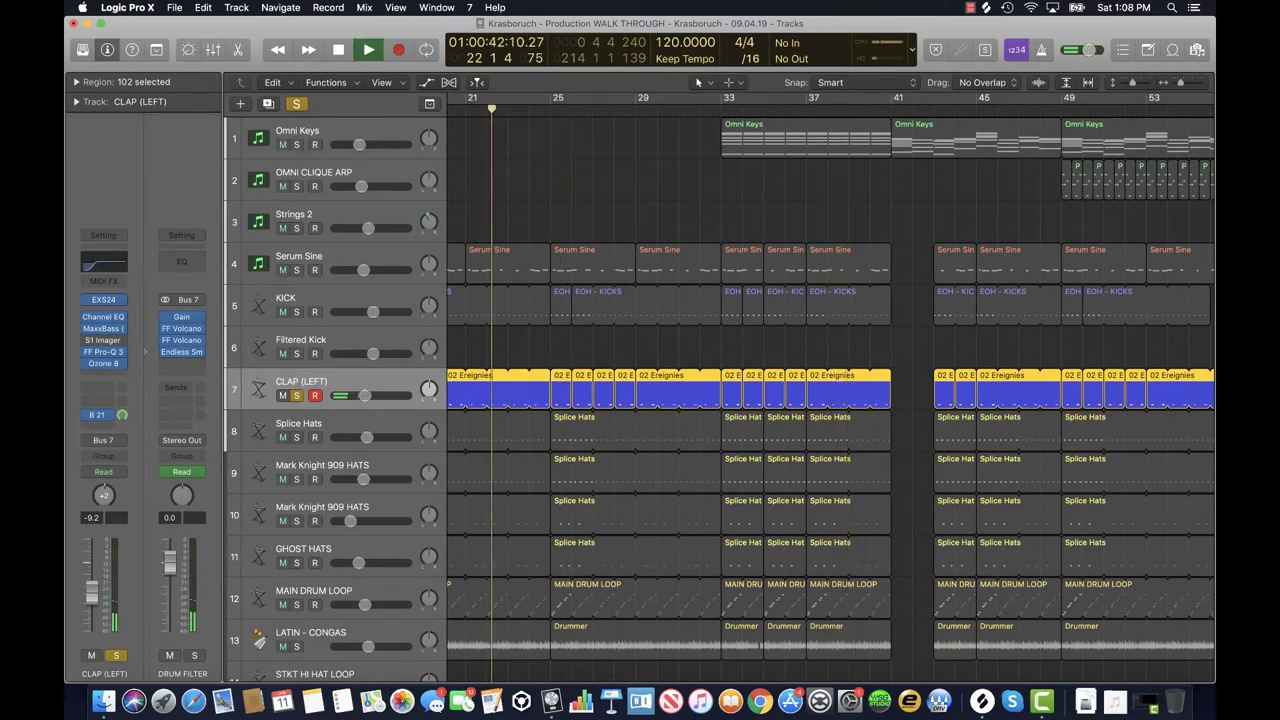
Step: Raise the system volume three levels and show the open plug-in windows of the CLAP (LEFT) track
{"action": "key", "text": "XF86AudioRaiseVolume"}
{"action": "key", "text": "XF86AudioRaiseVolume"}
{"action": "key", "text": "XF86AudioRaiseVolume"}
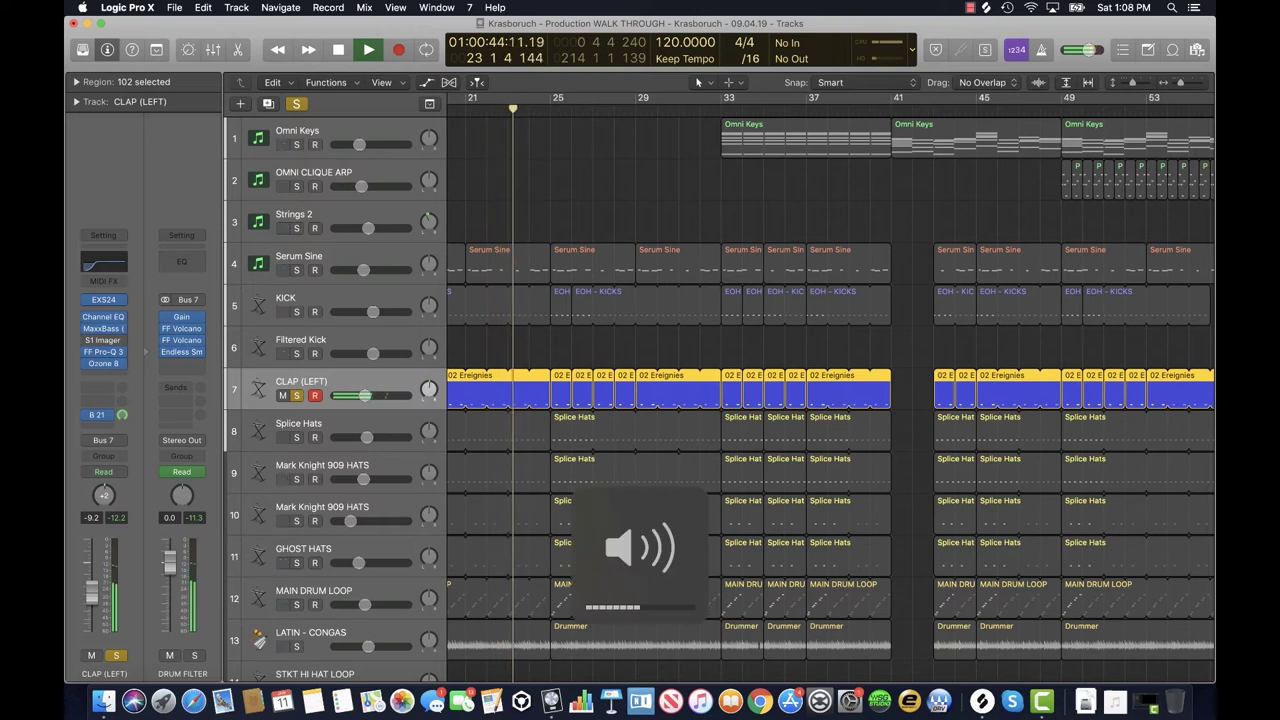
{"action": "key", "text": "v"}
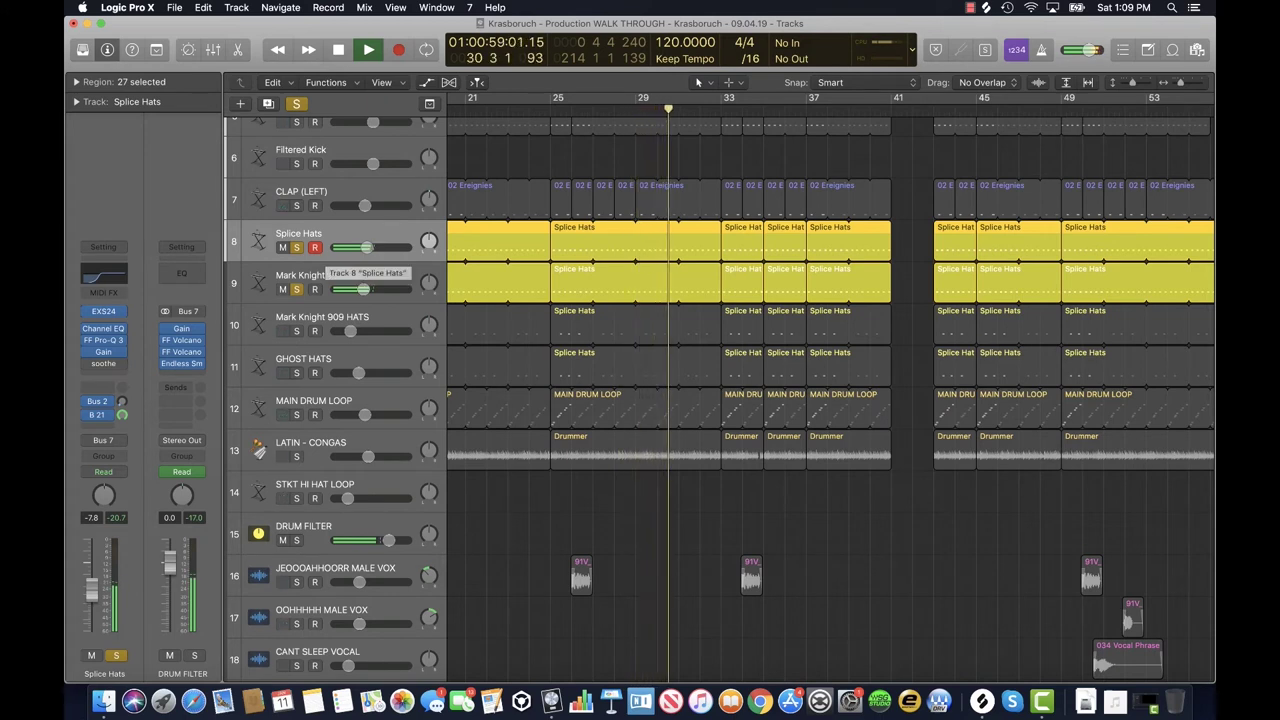
Step: Add the second Mark Knight 909 HATS track (track 10) to the soloed hats during playback
{"action": "scroll", "coordinate": [340, 280], "scroll_direction": "down", "scroll_amount": 2}
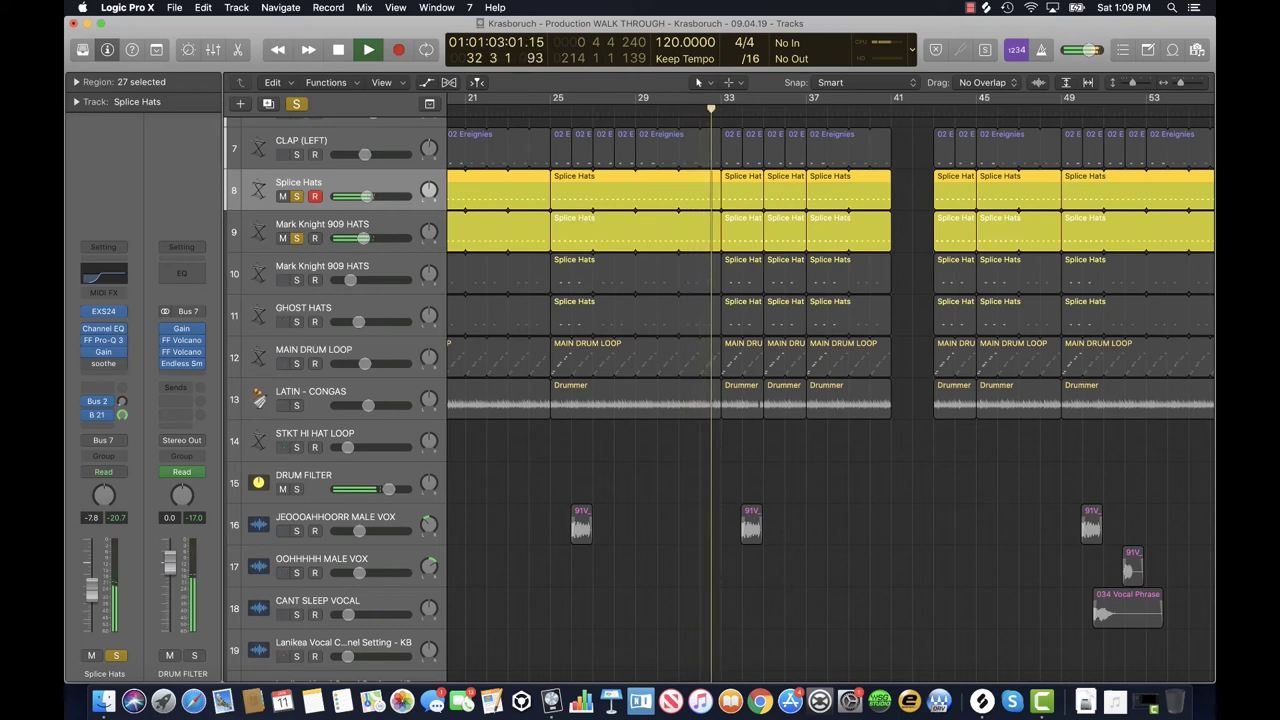
{"action": "key", "text": "ctrl+s"}
{"action": "key", "text": "ctrl+s"}
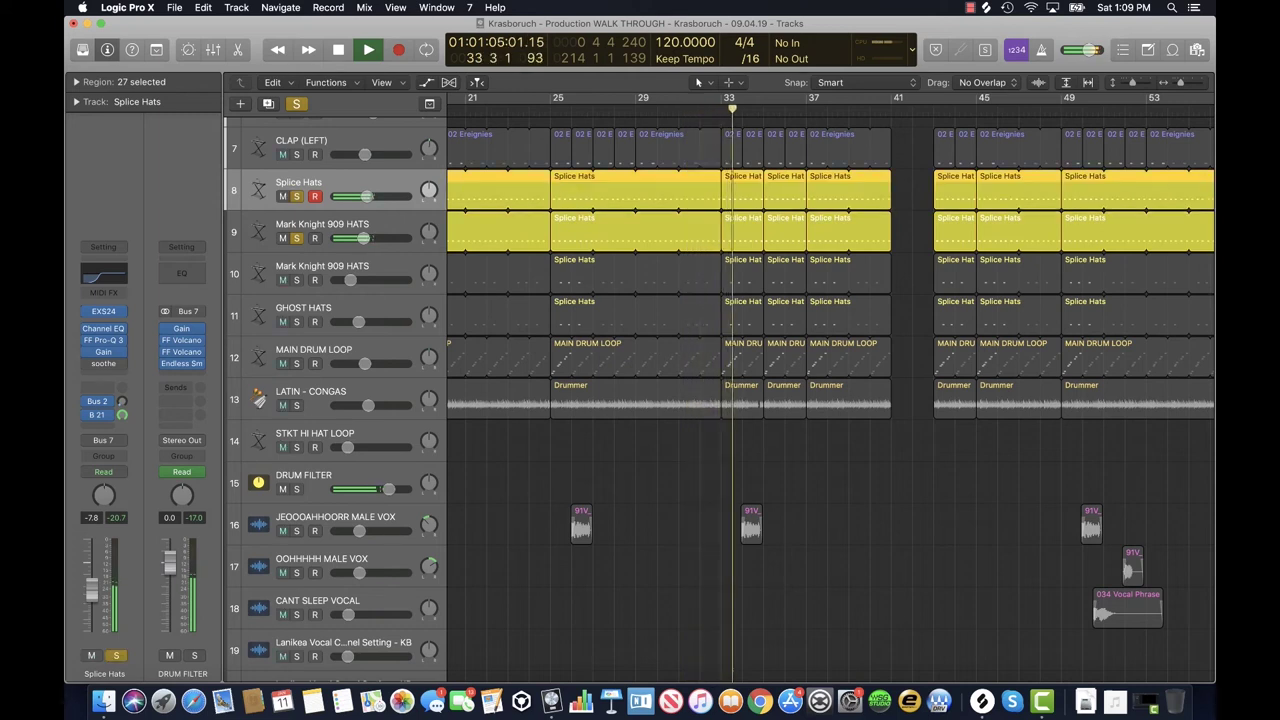
{"action": "left_click", "coordinate": [296, 280]}
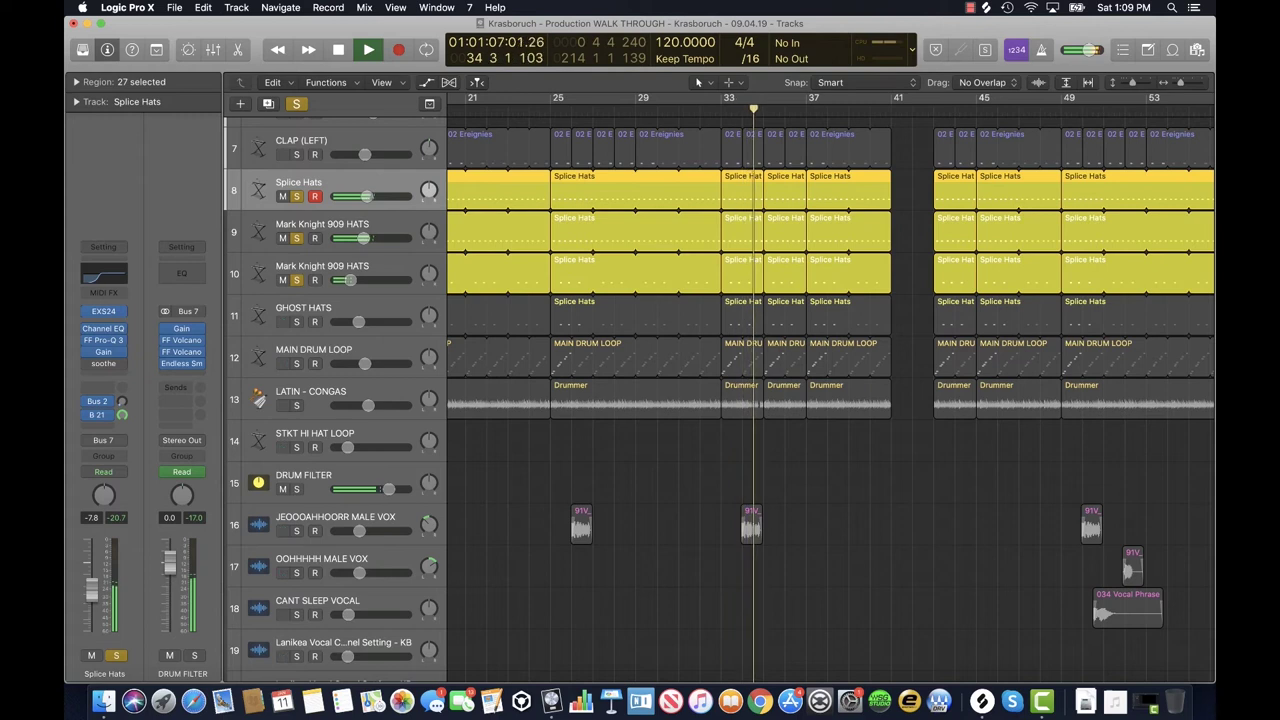
Step: Add the GHOST HATS track to the soloed hats during playback, and clear all solos and stop playback
{"action": "left_click", "coordinate": [296, 322]}
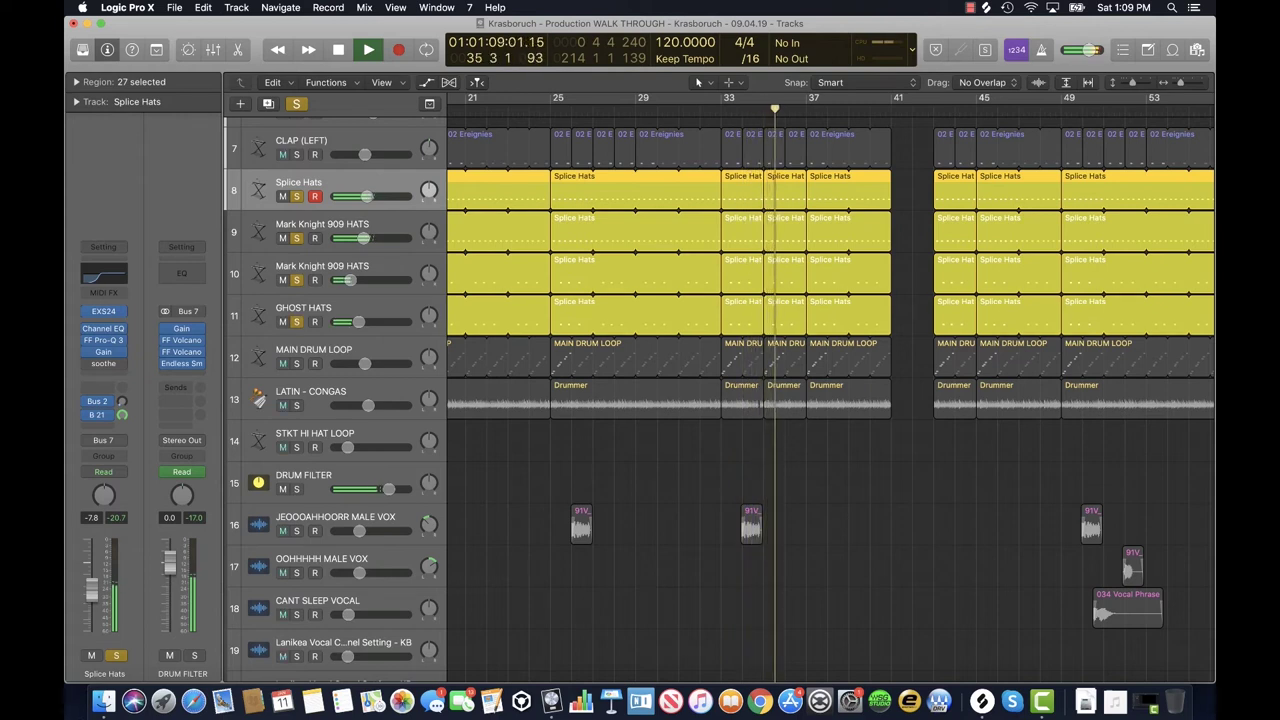
{"action": "key", "text": "ctrl+alt+super+s"}
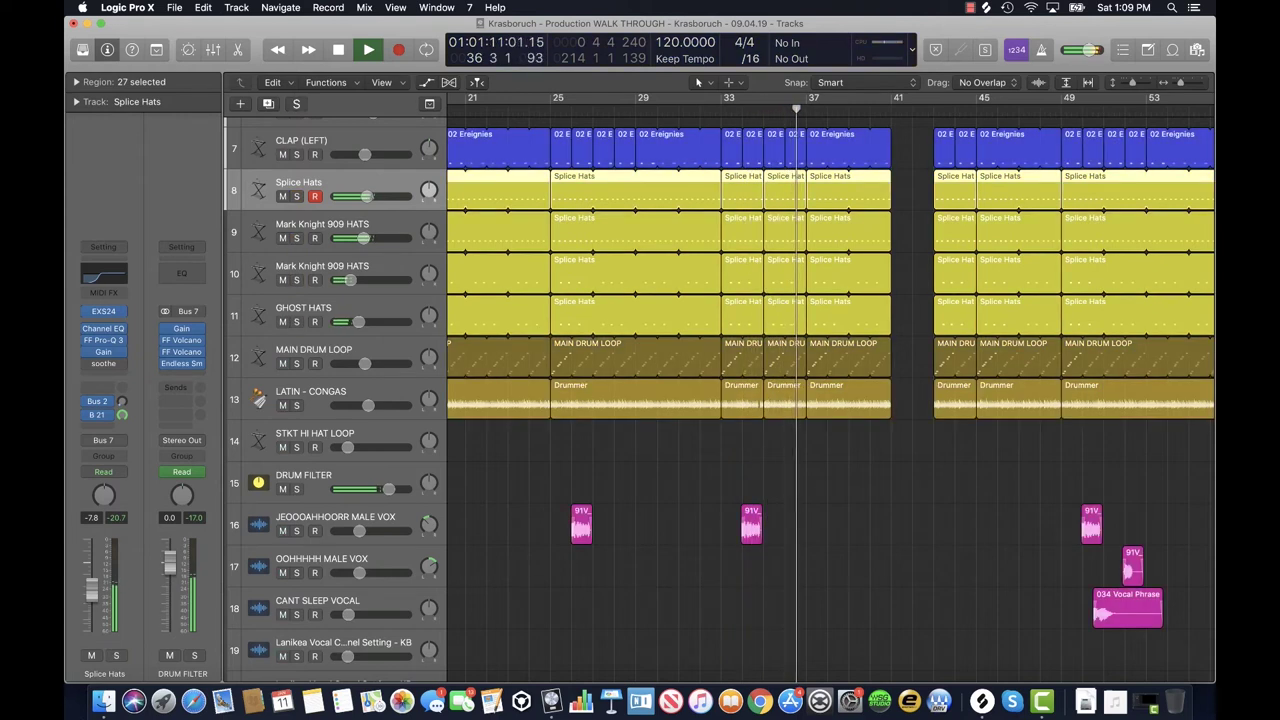
{"action": "key", "text": "space"}
Step: Solo the MAIN DRUM LOOP track and rewind the playhead to bar 23
{"action": "left_click", "coordinate": [296, 364]}
{"action": "scroll", "coordinate": [830, 400], "scroll_direction": "left", "scroll_amount": 3}
{"action": "key", "text": "comma"}
{"action": "key", "text": "comma"}
{"action": "key", "text": "comma"}
{"action": "key", "text": "comma"}
{"action": "key", "text": "comma"}
{"action": "key", "text": "comma"}
{"action": "key", "text": "comma"}
{"action": "key", "text": "comma"}
{"action": "key", "text": "comma"}
{"action": "key", "text": "comma"}
{"action": "key", "text": "comma"}
{"action": "key", "text": "comma"}
{"action": "key", "text": "comma"}
{"action": "key", "text": "comma"}
{"action": "key", "text": "comma"}
{"action": "key", "text": "comma"}
{"action": "key", "text": "comma"}
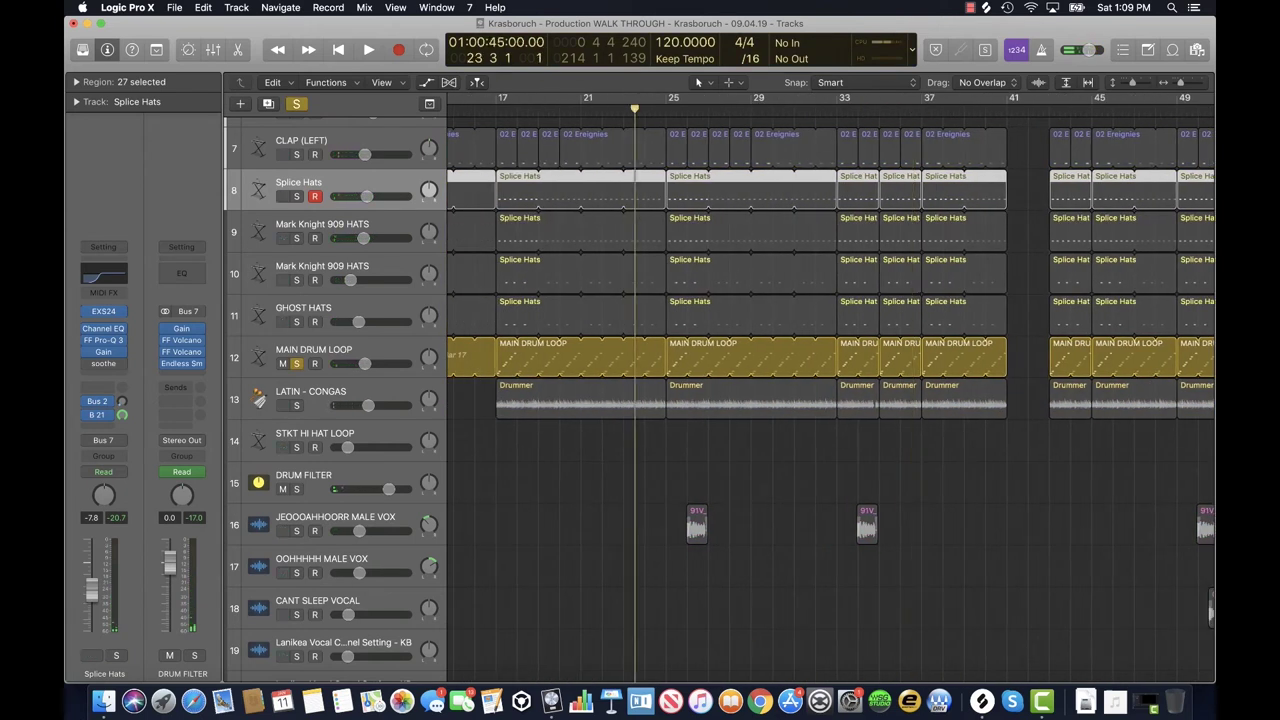
Step: Play the soloed MAIN DRUM LOOP track and examine its EXS24 sampler settings, hiding the plug-in window again
{"action": "key", "text": "space"}
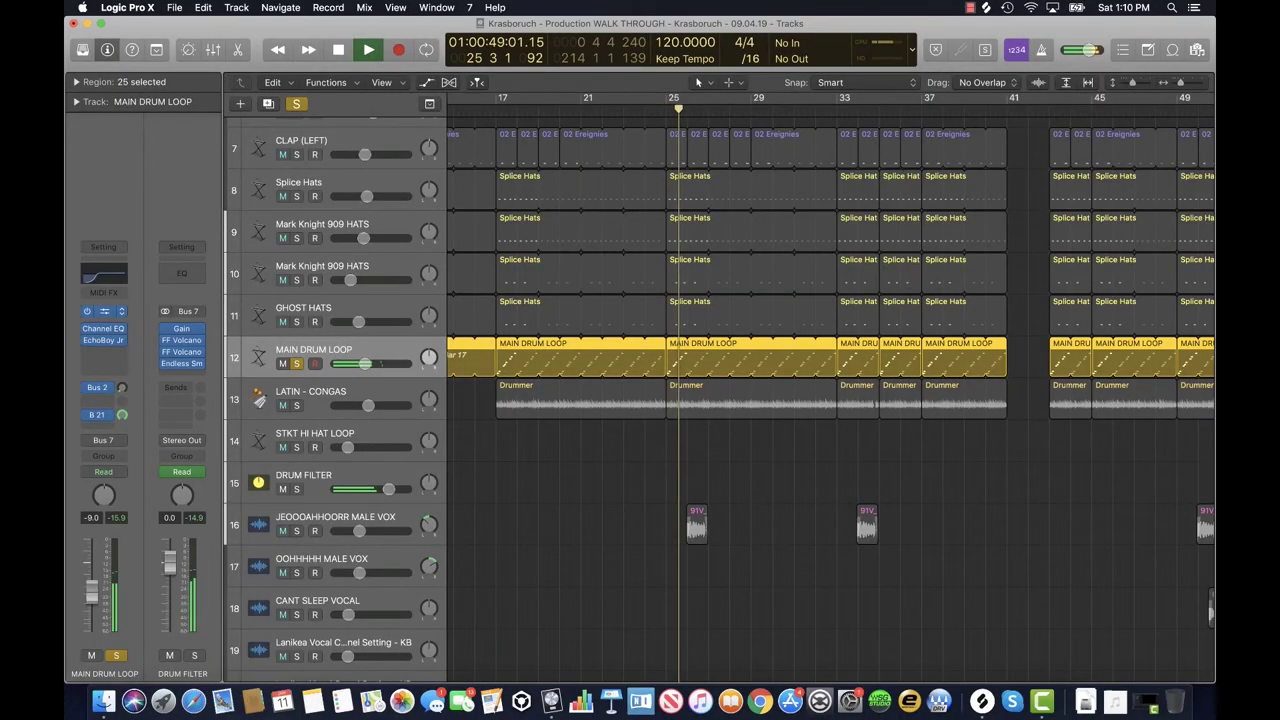
{"action": "key", "text": "v"}
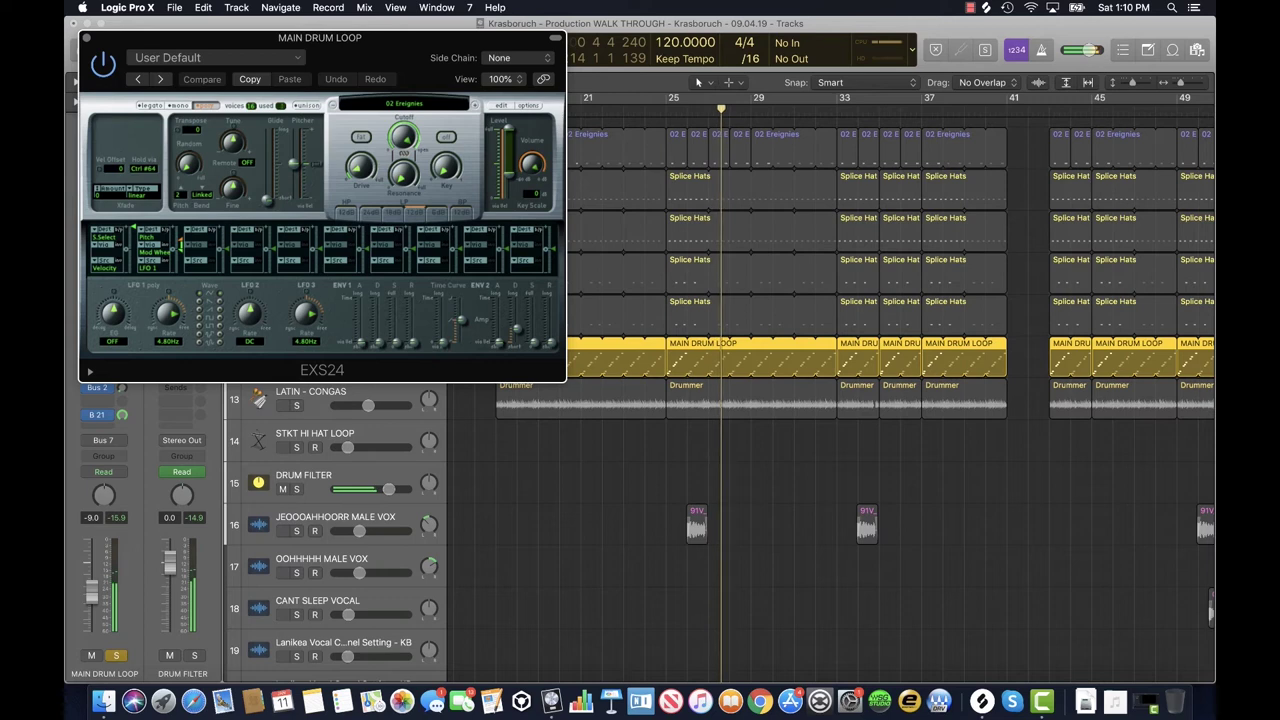
{"action": "key", "text": "v"}
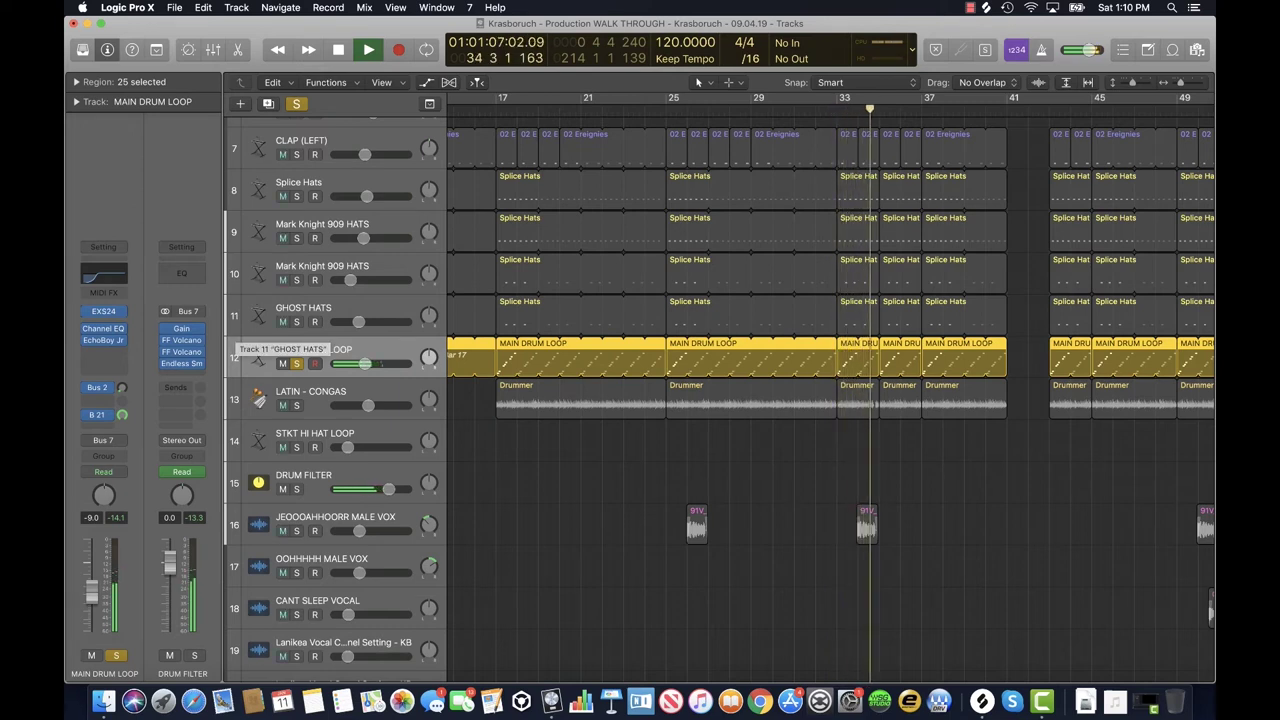
Step: Add the LATIN - CONGAS track to the solo, stop playback, and show the track's Drummer editor and sound Library
{"action": "left_click", "coordinate": [296, 405]}
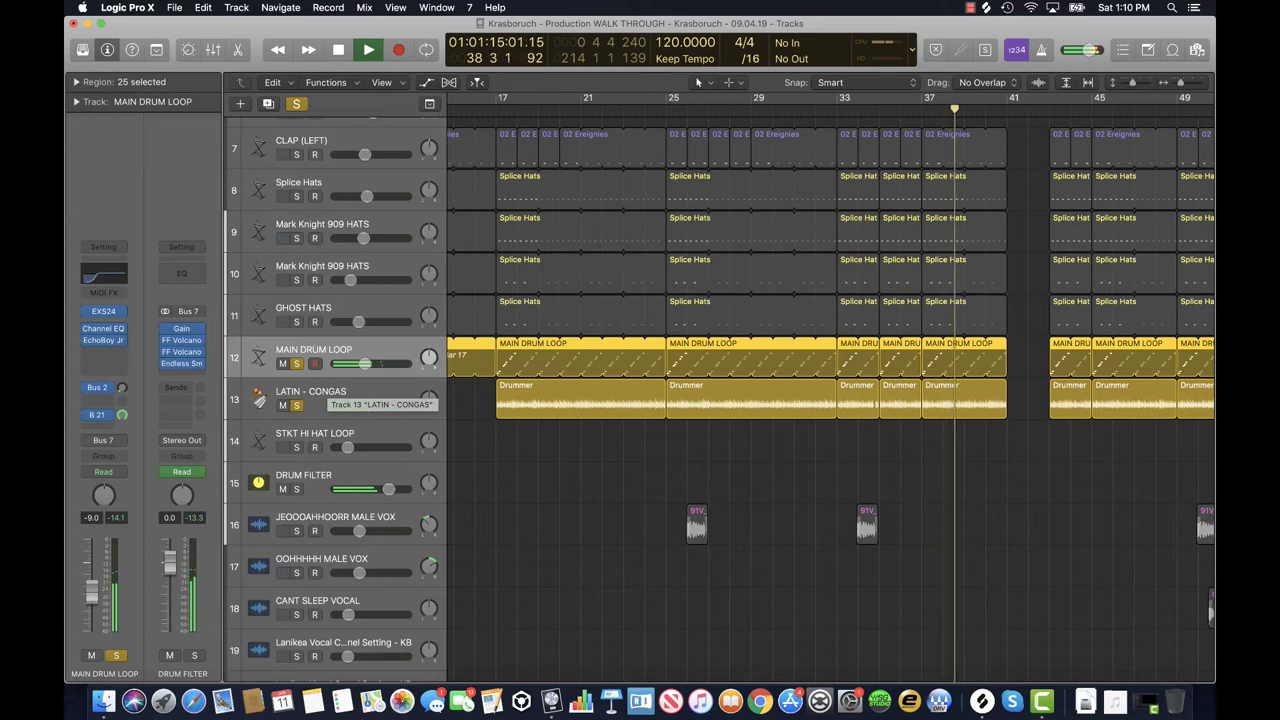
{"action": "key", "text": "space"}
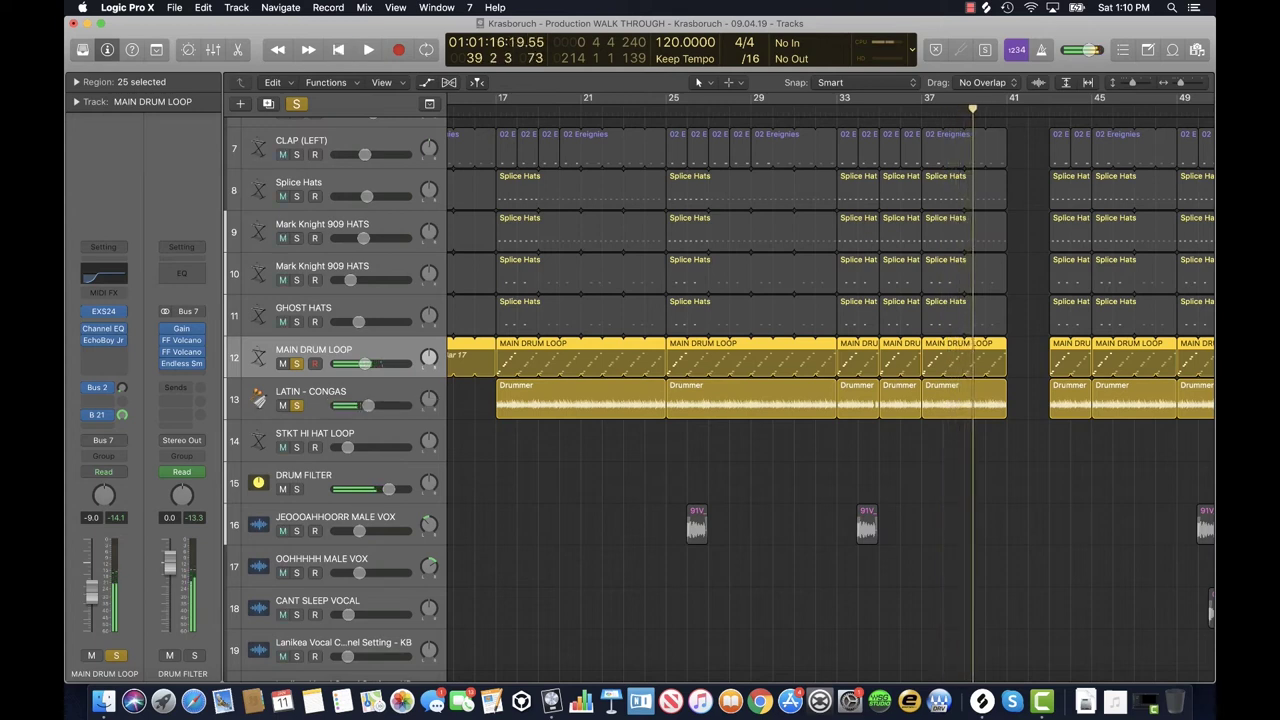
{"action": "left_click", "coordinate": [320, 398]}
{"action": "key", "text": "e"}
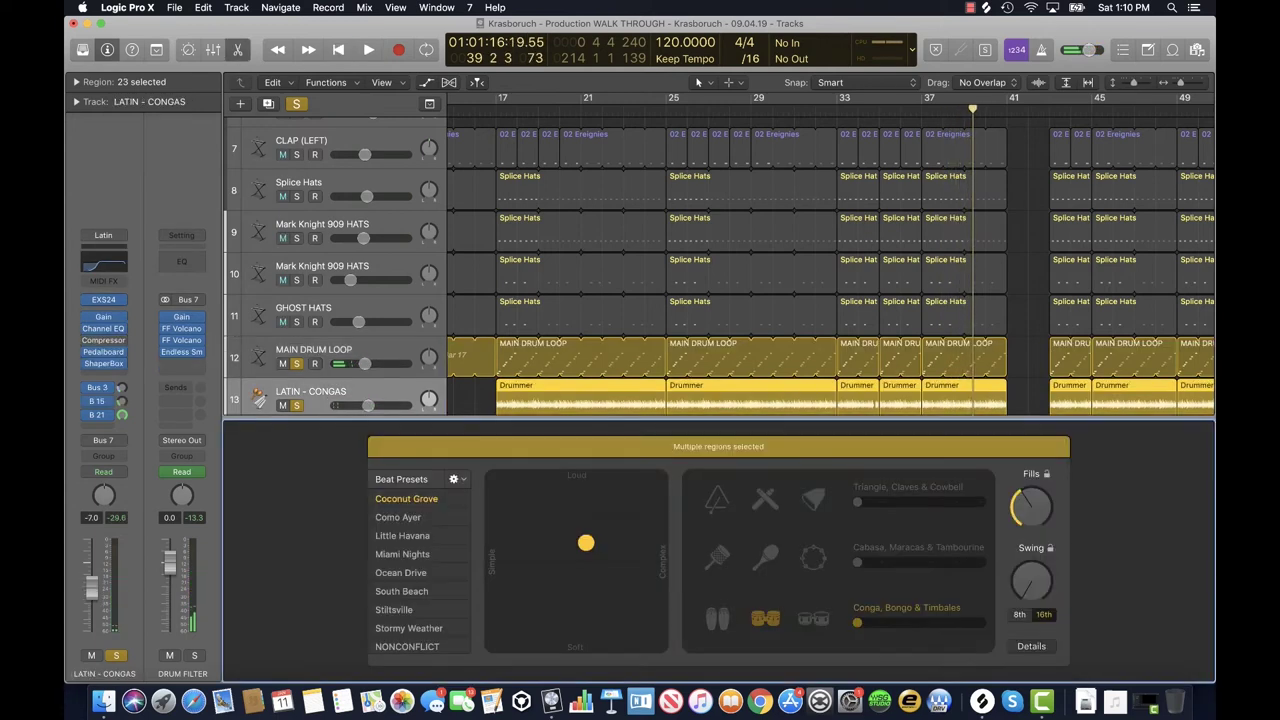
{"action": "key", "text": "y"}
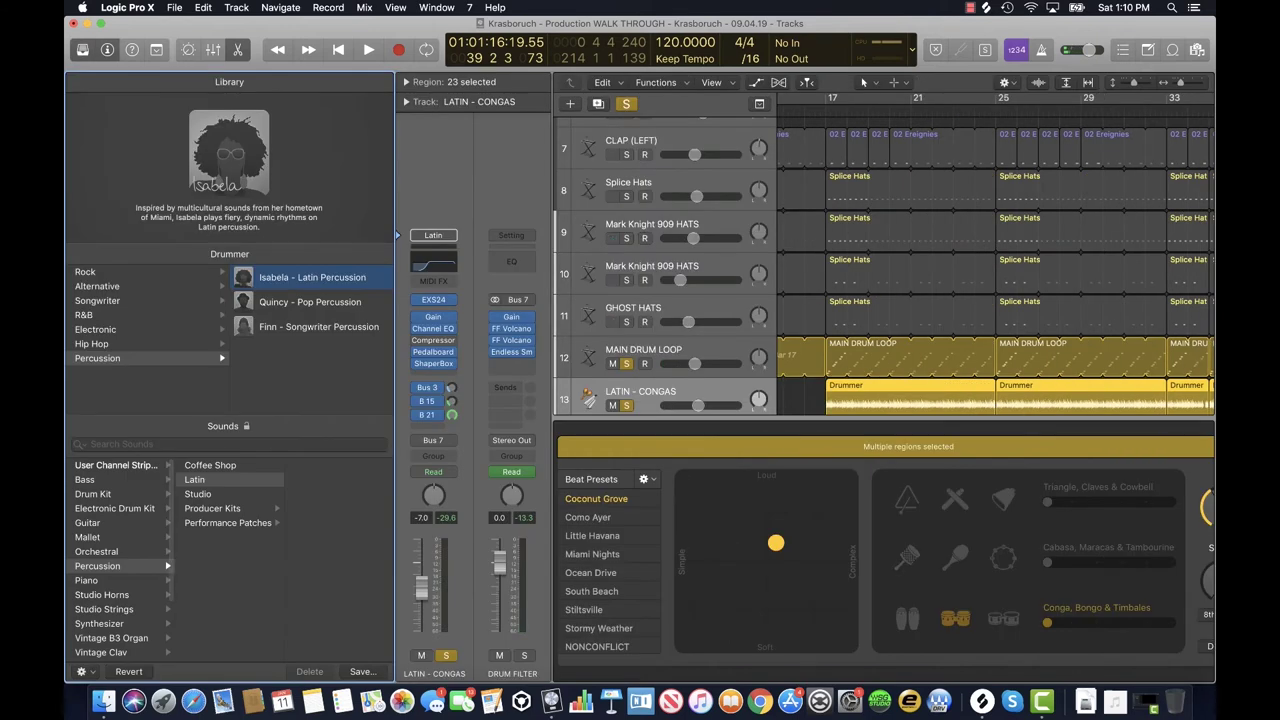